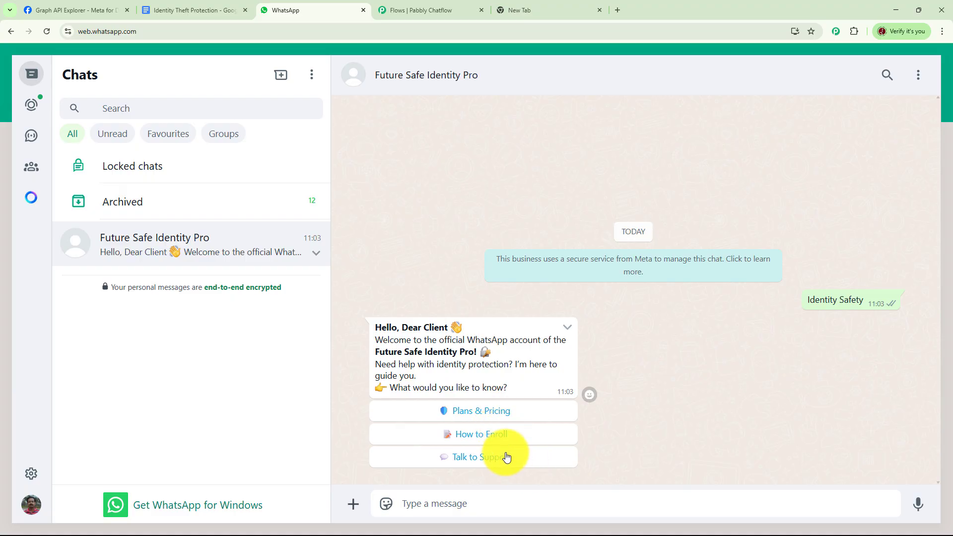
- In the bot chat, pick Plans & Pricing, then Yearly Plan, then Enroll Now
{"action": "left_click", "coordinate": [502, 417]}
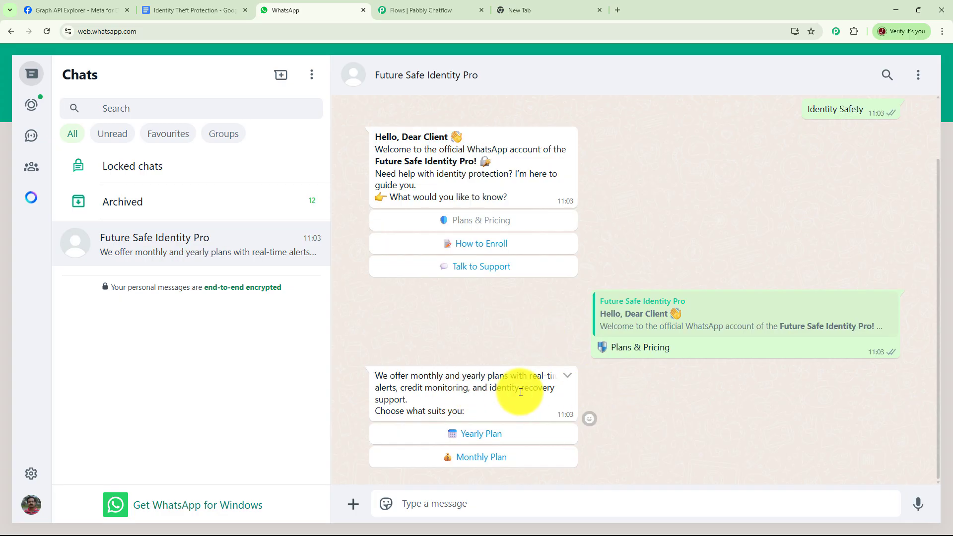
{"action": "left_click", "coordinate": [494, 437]}
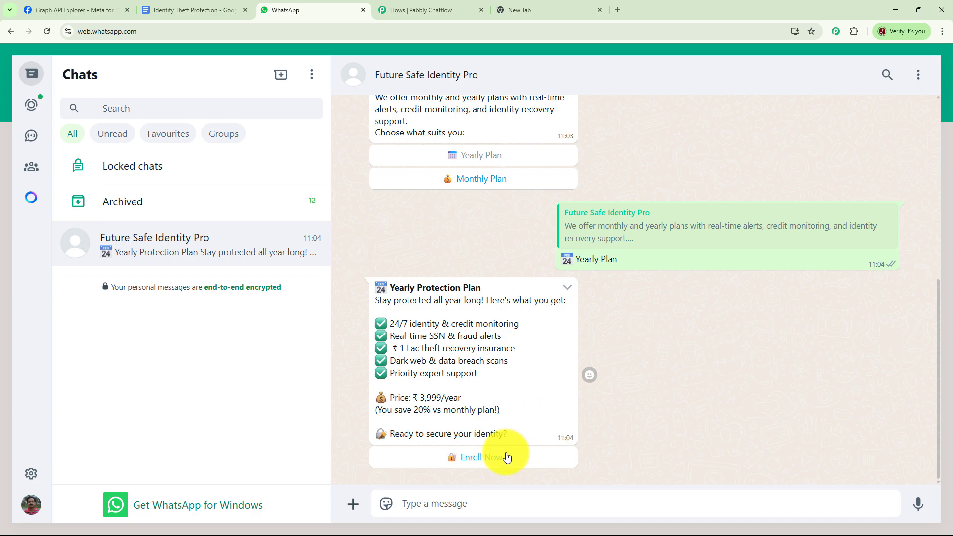
{"action": "left_click", "coordinate": [486, 459]}
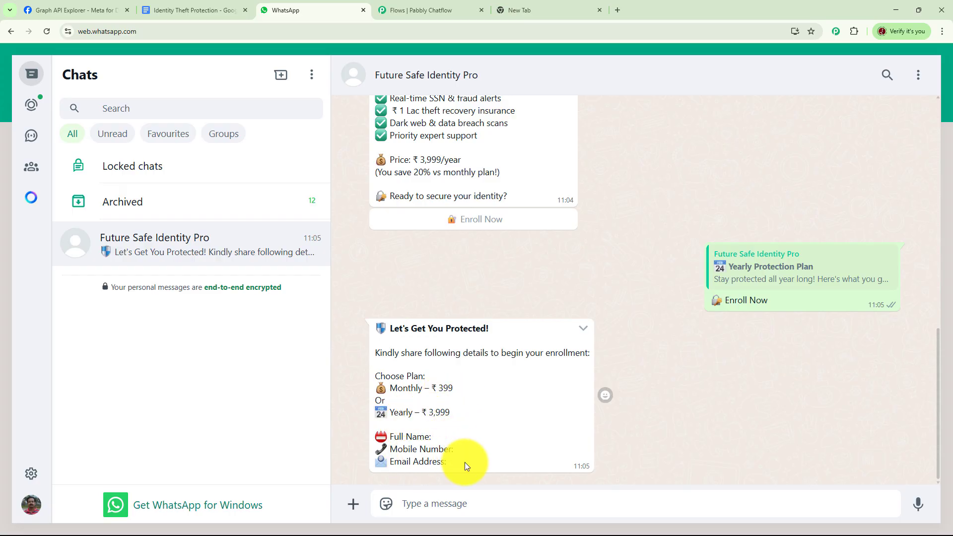
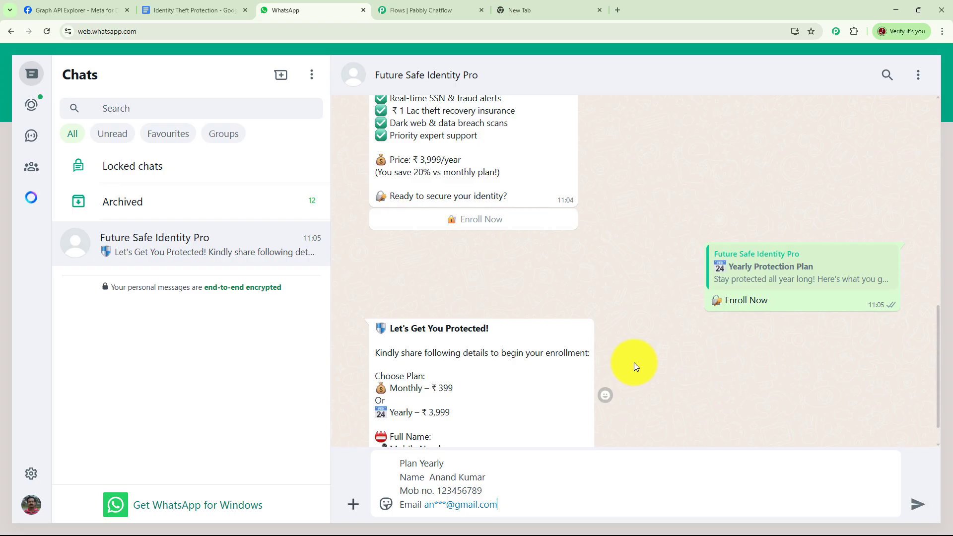
- Send the pasted plan, name, mobile and email details and review the bot's confirmation reply
{"action": "key", "text": "Return"}
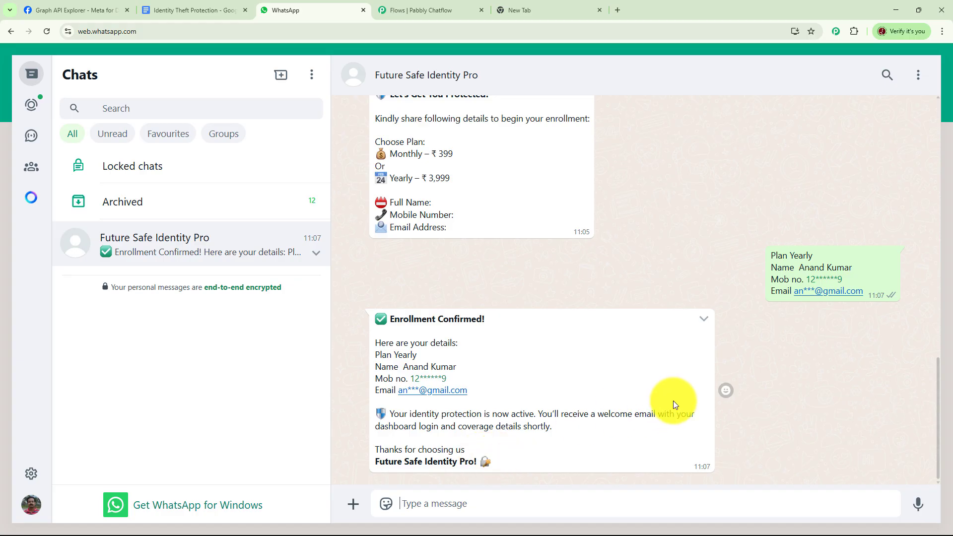
{"action": "scroll", "coordinate": [674, 402], "scroll_direction": "up", "scroll_amount": 10}
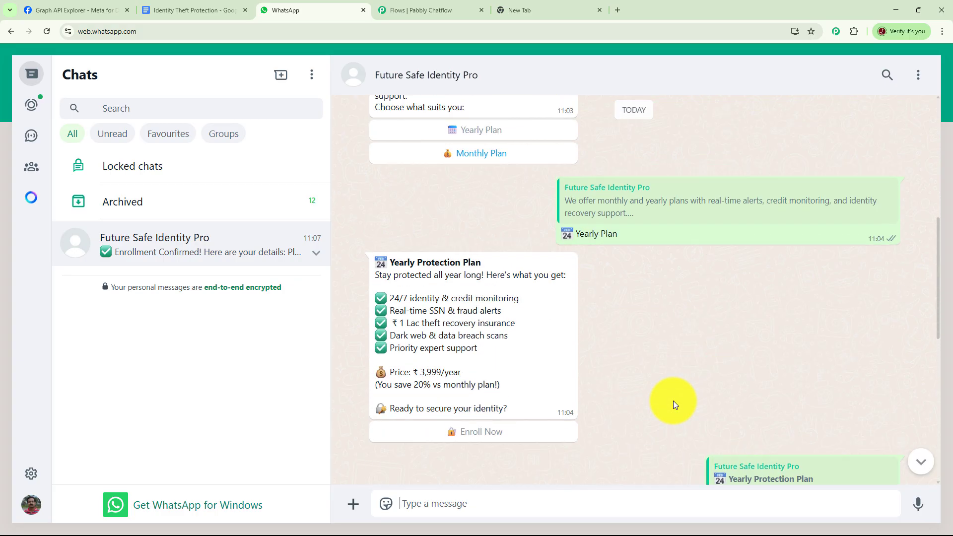
{"action": "scroll", "coordinate": [673, 401], "scroll_direction": "up", "scroll_amount": 8}
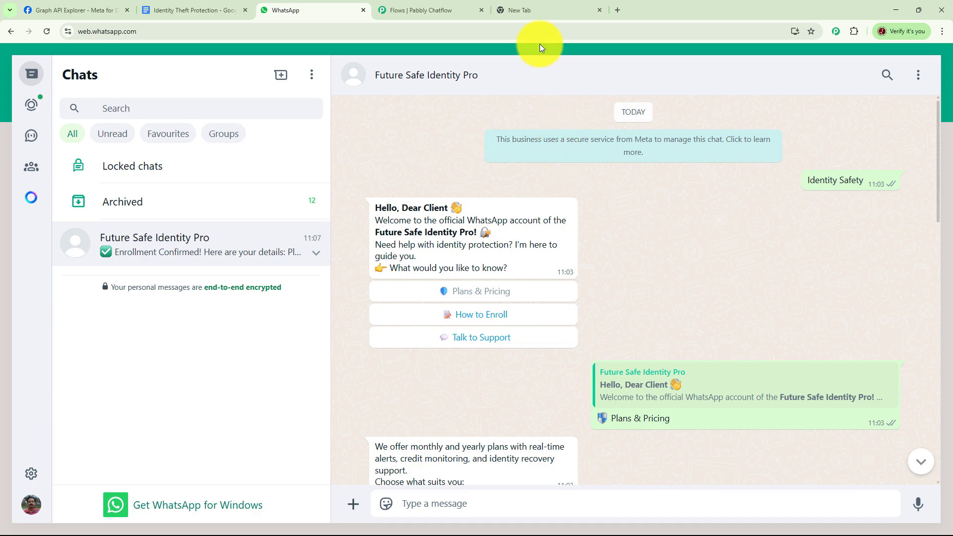
- Load pabbly.com/chatflow in the empty new Chrome tab
{"action": "left_click", "coordinate": [538, 9]}
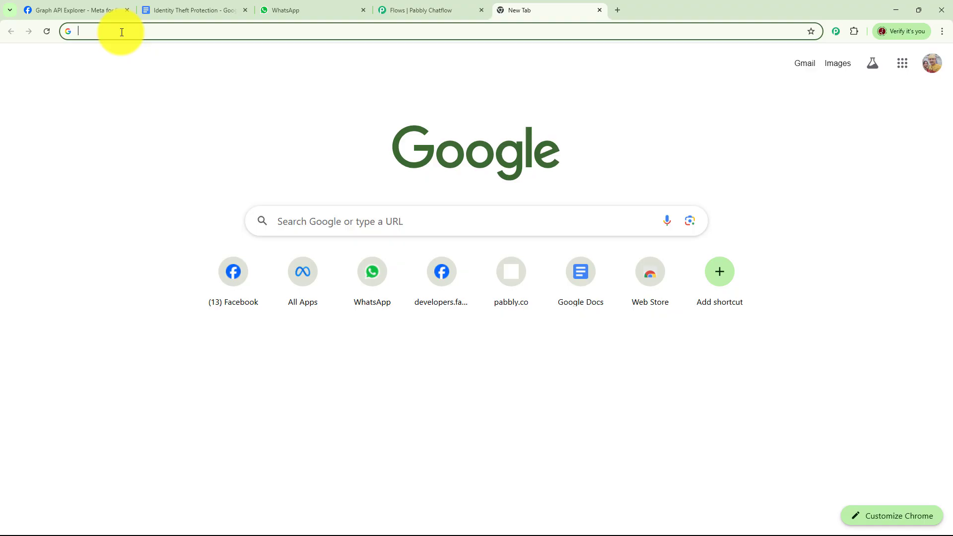
{"action": "type", "text": "pabbly."}
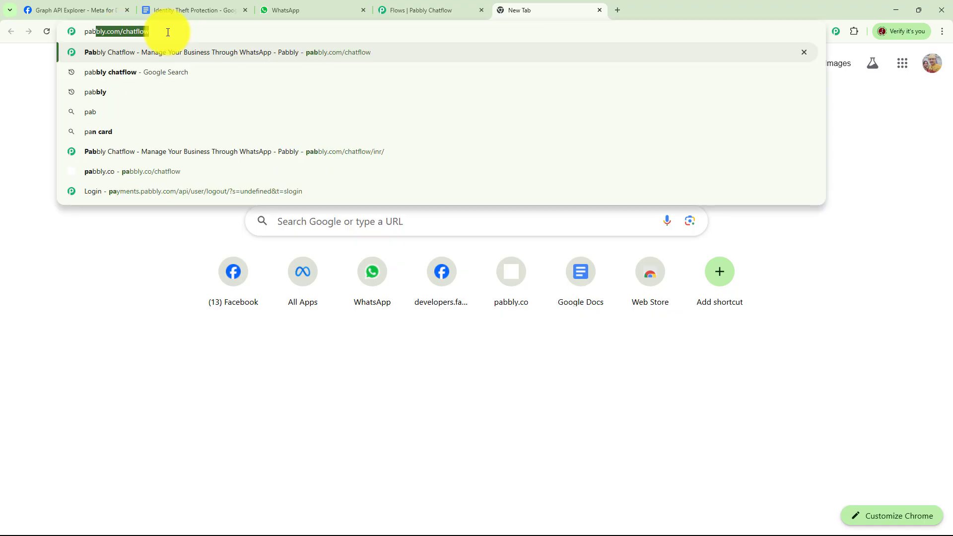
{"action": "type", "text": "c"}
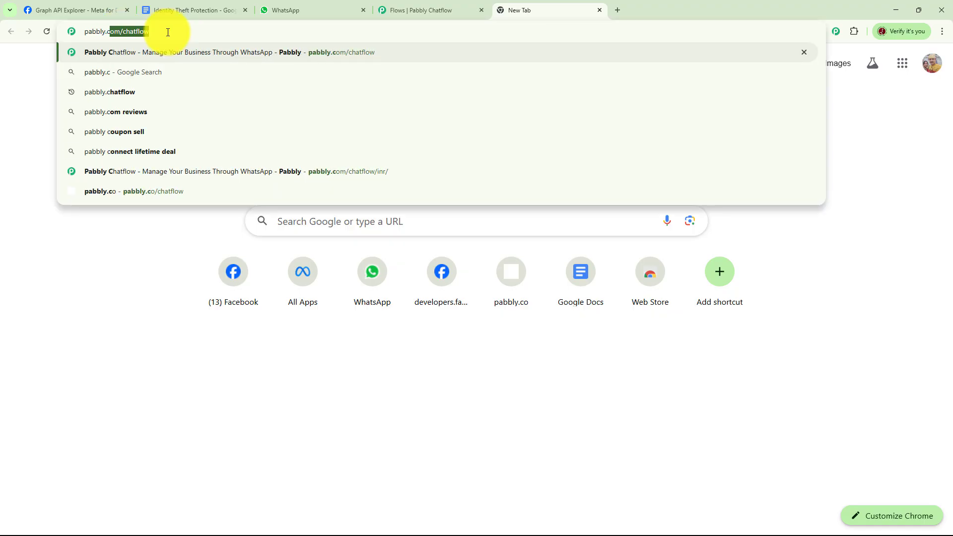
{"action": "type", "text": "om/cha"}
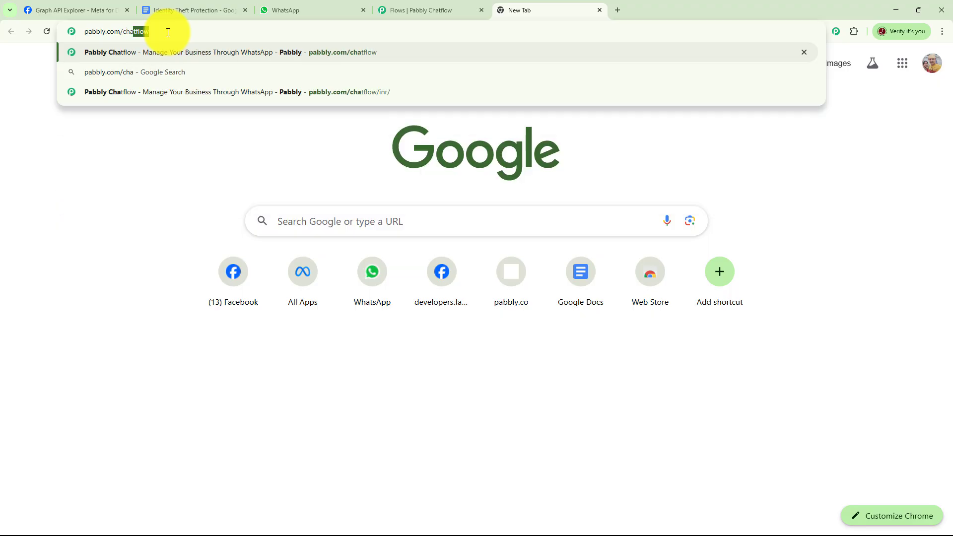
{"action": "type", "text": "tflow"}
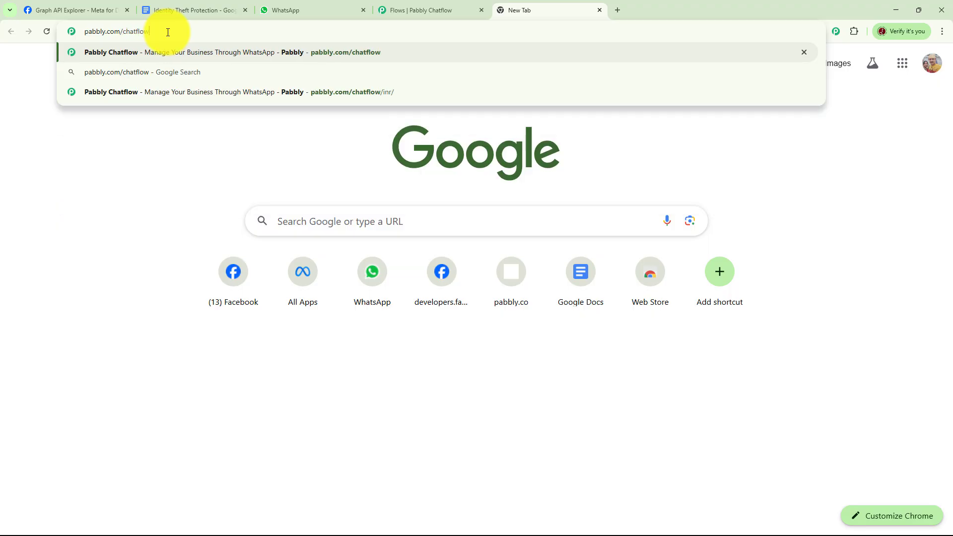
{"action": "key", "text": "Return"}
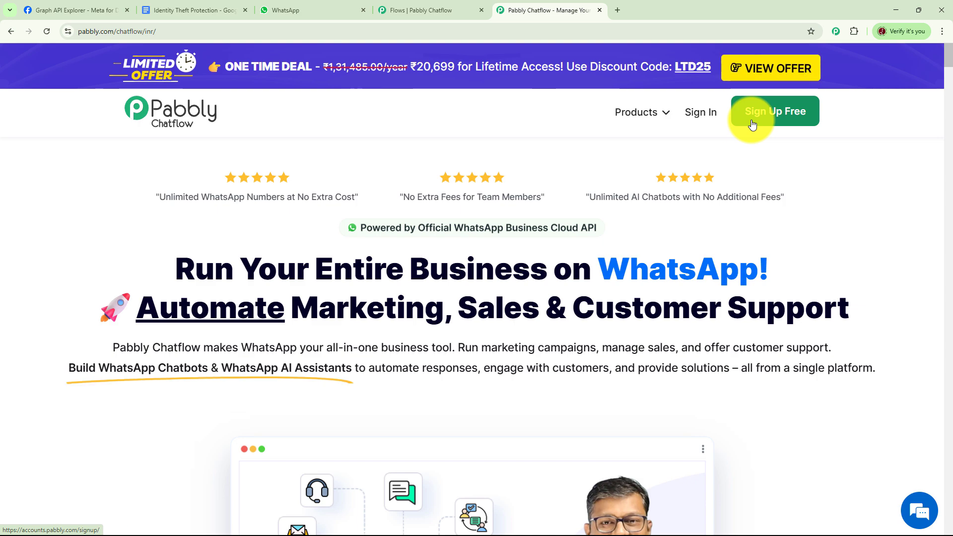
- Sign in to the Pabbly account and launch the Pabbly Chatflow app
{"action": "left_click", "coordinate": [701, 116]}
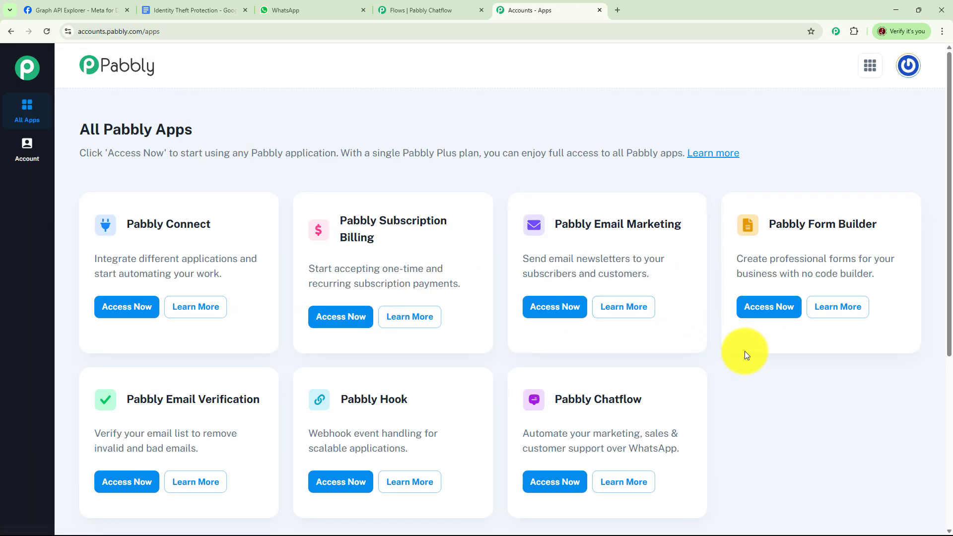
{"action": "scroll", "coordinate": [744, 362], "scroll_direction": "down", "scroll_amount": 2}
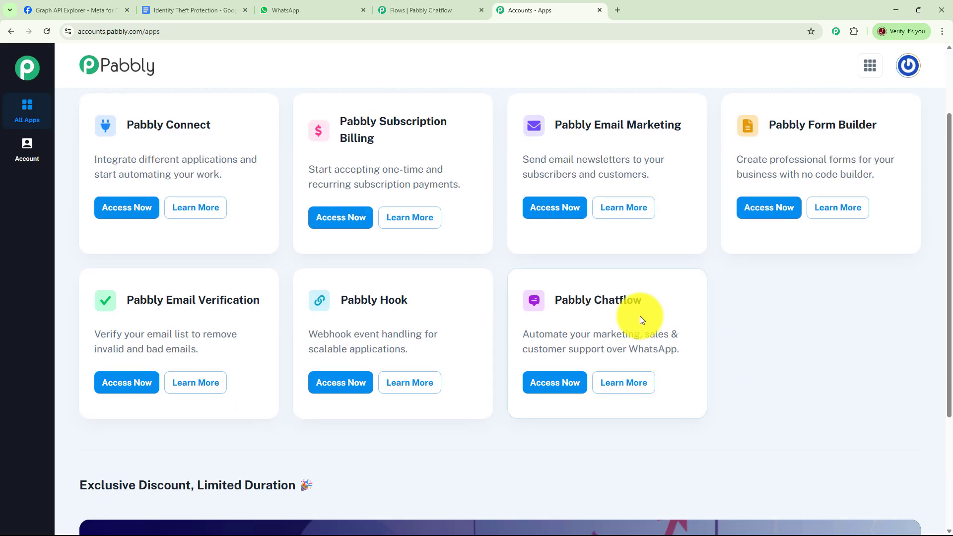
{"action": "left_click", "coordinate": [559, 384]}
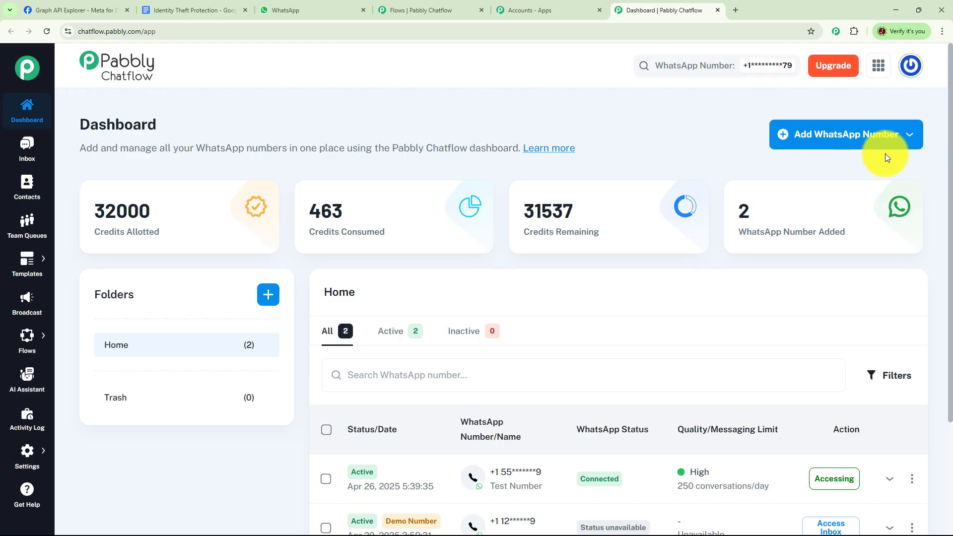
- Look over the dashboard's add-number options, credit figures and sidebar menus
{"action": "left_click", "coordinate": [880, 141]}
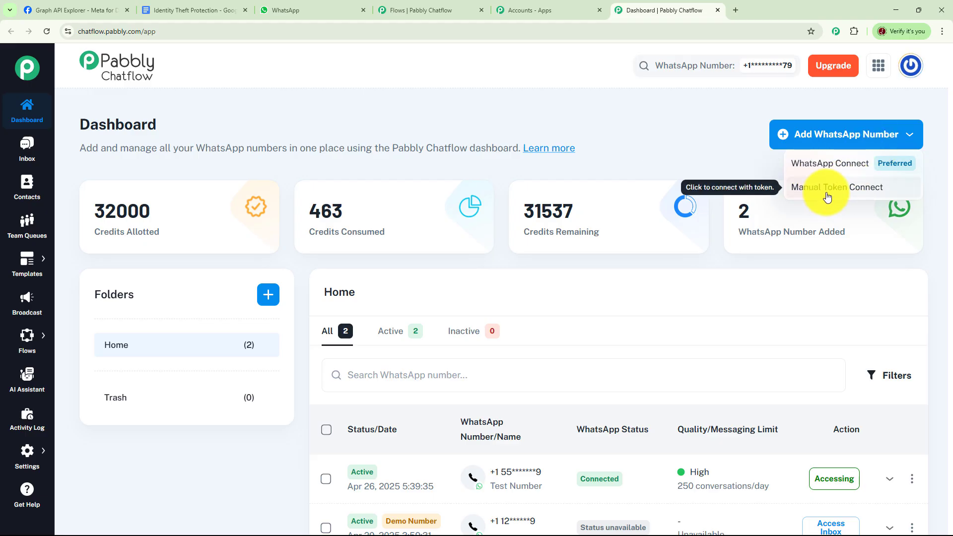
{"action": "left_click", "coordinate": [696, 145]}
{"action": "scroll", "coordinate": [750, 237], "scroll_direction": "down", "scroll_amount": 3}
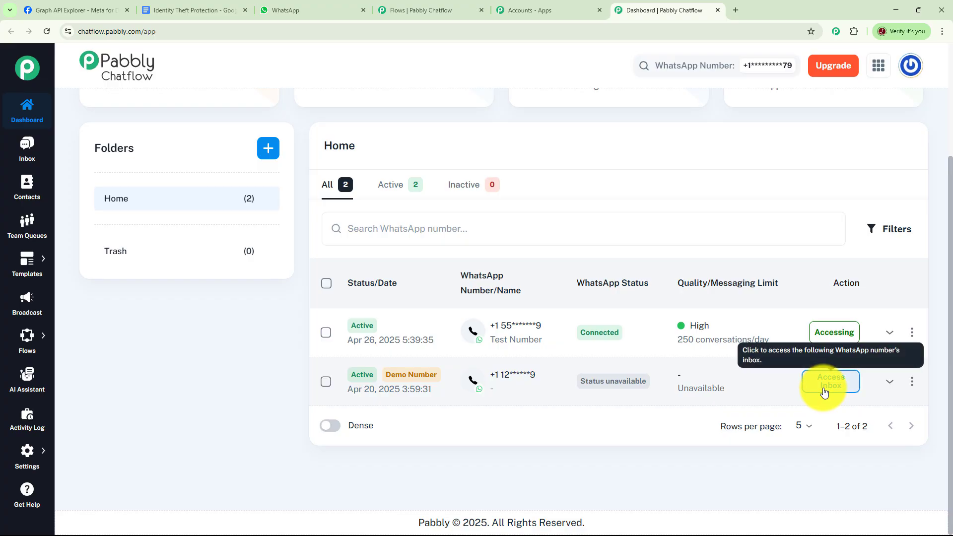
{"action": "mouse_move", "coordinate": [695, 283]}
{"action": "scroll", "coordinate": [636, 230], "scroll_direction": "up", "scroll_amount": 3}
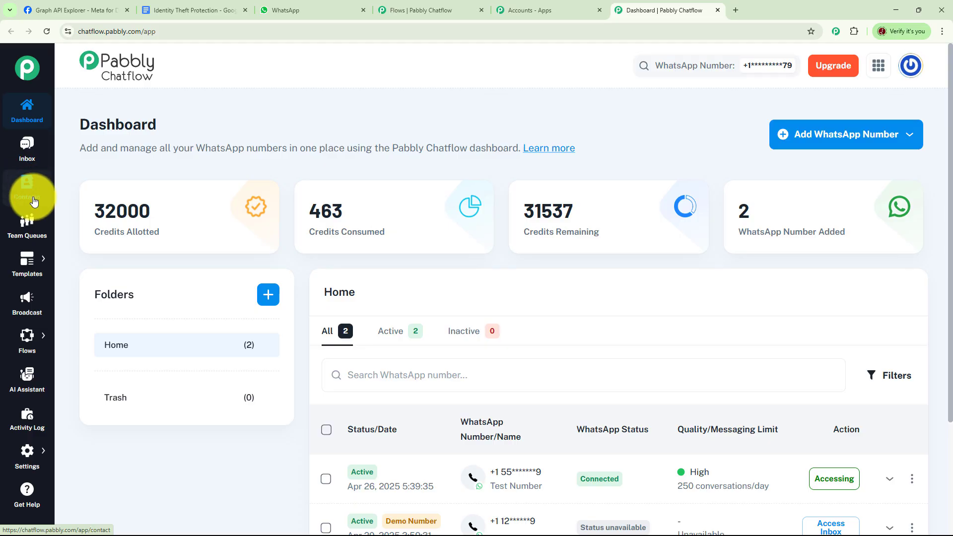
{"action": "mouse_move", "coordinate": [31, 263]}
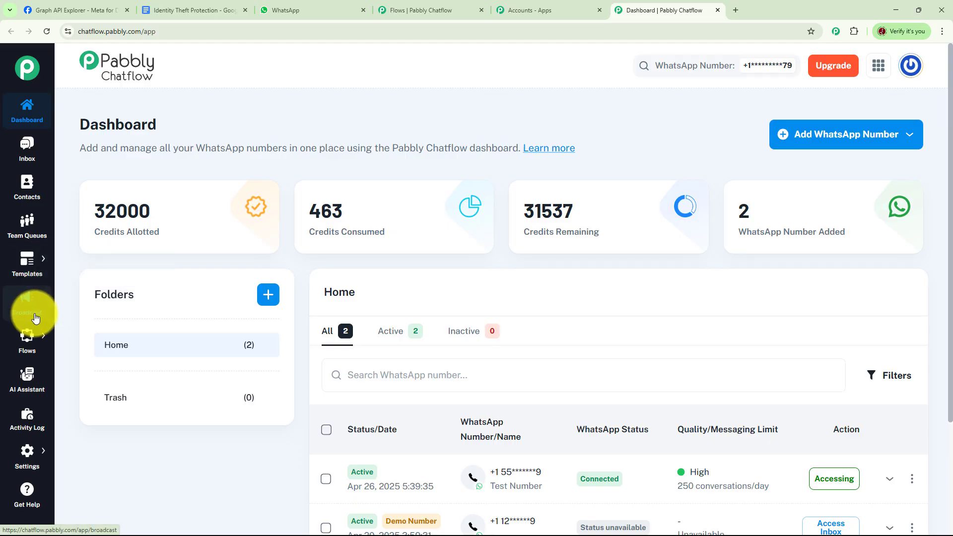
{"action": "mouse_move", "coordinate": [34, 342]}
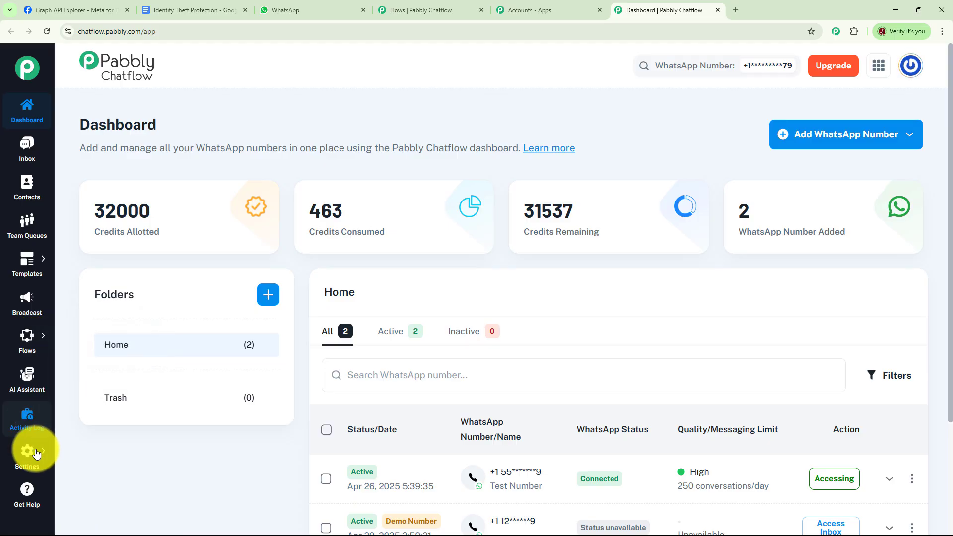
{"action": "mouse_move", "coordinate": [35, 456]}
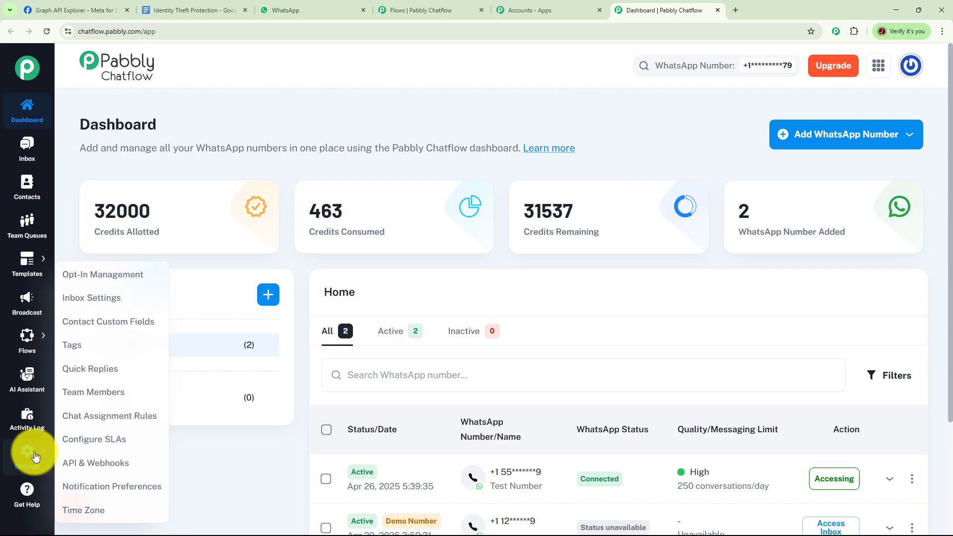
- Open the Identity Theft Protection flow from the Flows list for editing
{"action": "mouse_move", "coordinate": [29, 336]}
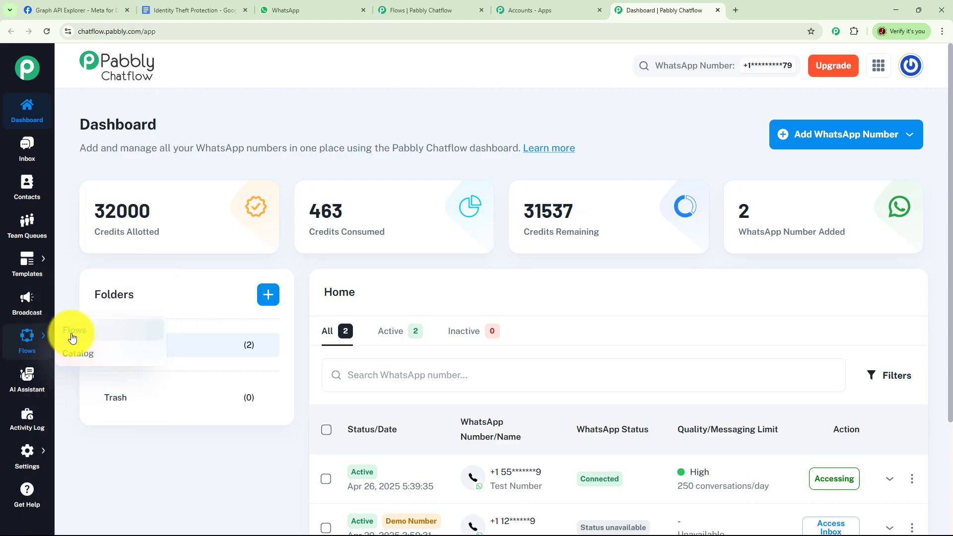
{"action": "left_click", "coordinate": [99, 330]}
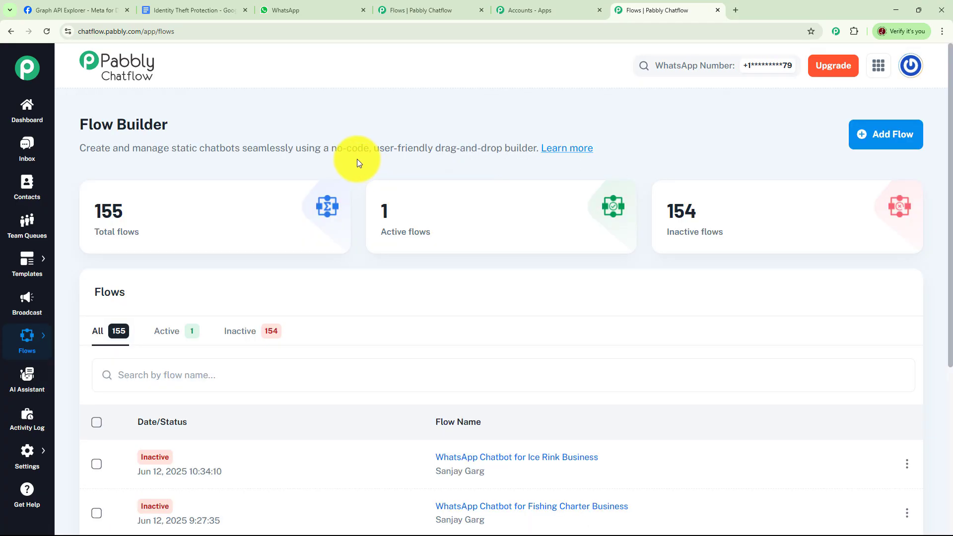
{"action": "mouse_move", "coordinate": [138, 222]}
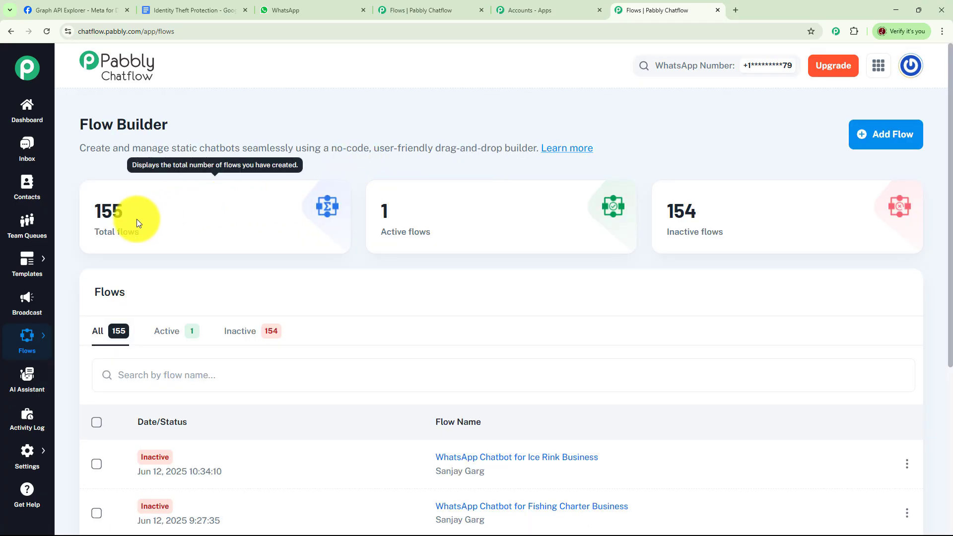
{"action": "mouse_move", "coordinate": [692, 230]}
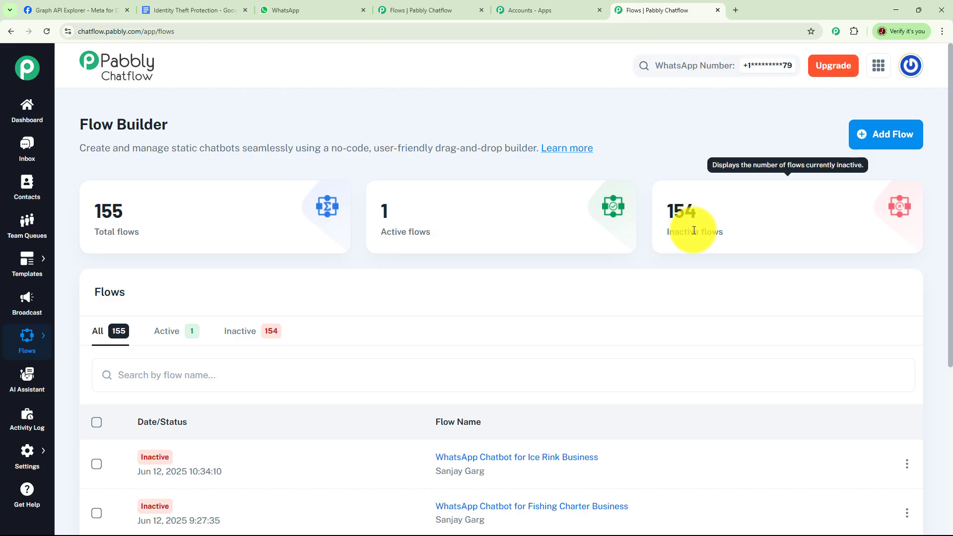
{"action": "mouse_move", "coordinate": [448, 232]}
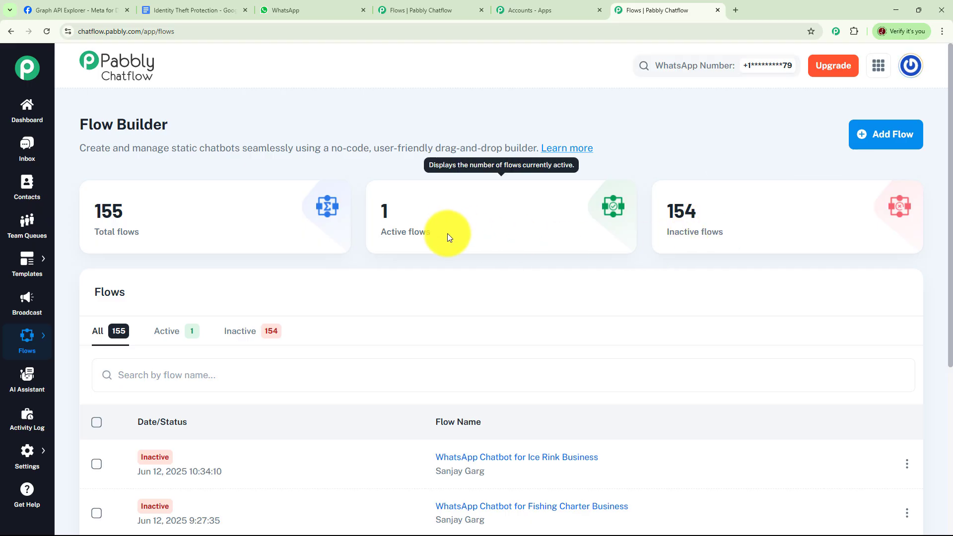
{"action": "scroll", "coordinate": [583, 309], "scroll_direction": "down", "scroll_amount": 5}
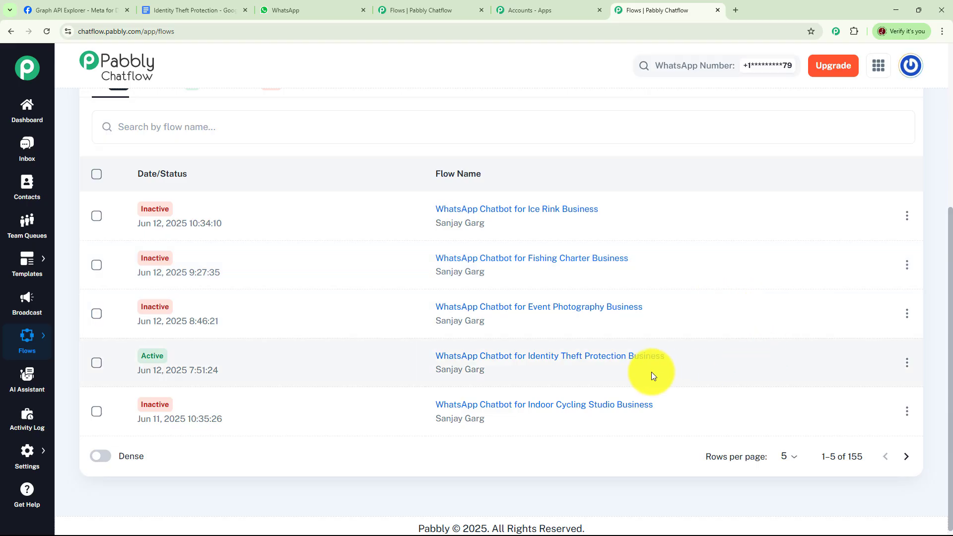
{"action": "left_click", "coordinate": [560, 356]}
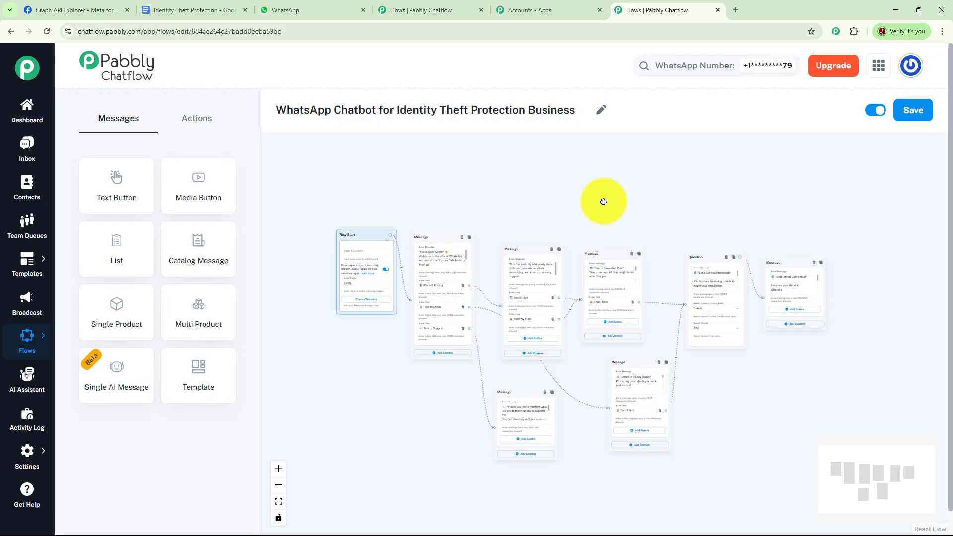
- Switch the flow to inactive, save it, and return to the Flows list
{"action": "left_click", "coordinate": [876, 110]}
{"action": "left_click", "coordinate": [907, 115]}
{"action": "mouse_move", "coordinate": [38, 330]}
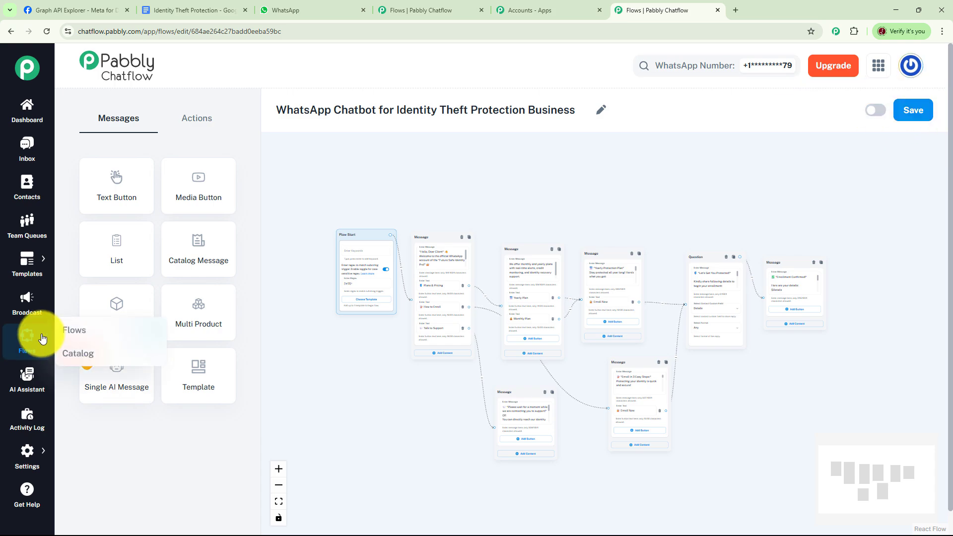
{"action": "left_click", "coordinate": [74, 331]}
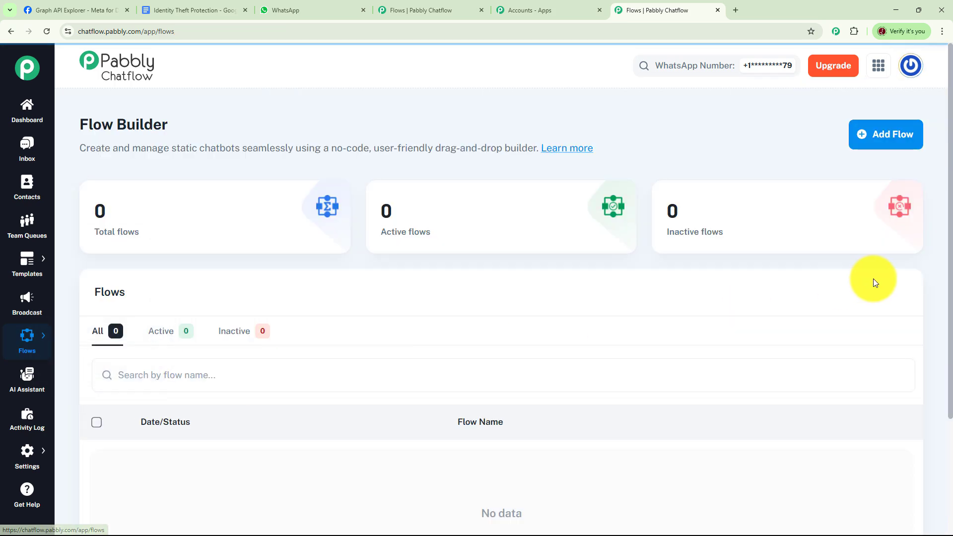
- Create a new flow named 'WhatsApp Chatbot for Identity Theft Protection' and reposition its Flow Start node
{"action": "left_click", "coordinate": [890, 142]}
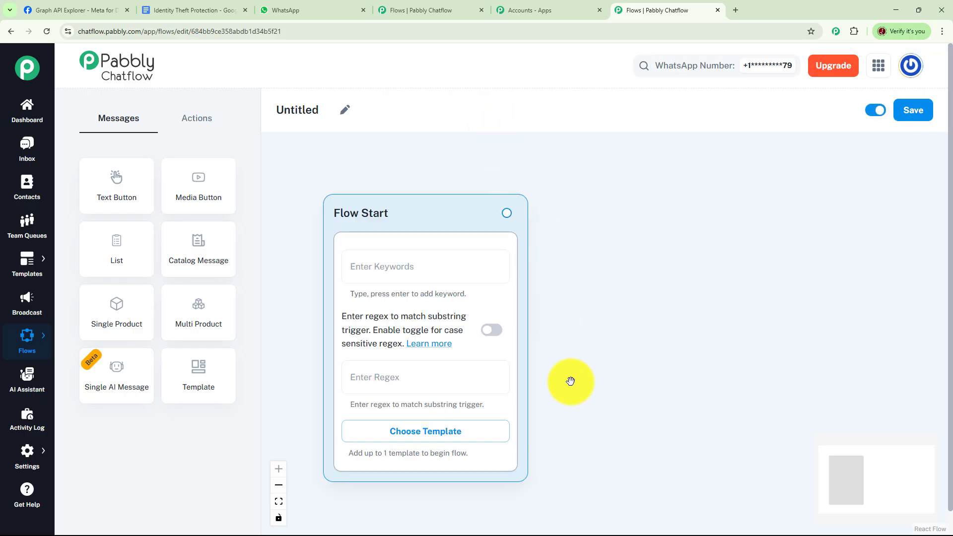
{"action": "left_click", "coordinate": [345, 114]}
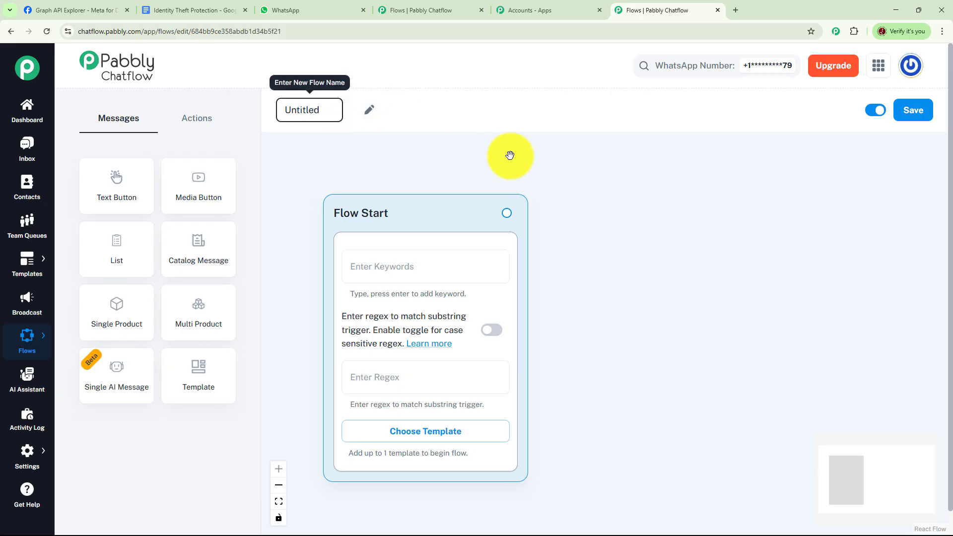
{"action": "key", "text": "ctrl+a"}
{"action": "type", "text": "WhatsApp Chatbot for Identity Theft Protection"}
{"action": "key", "text": "Return"}
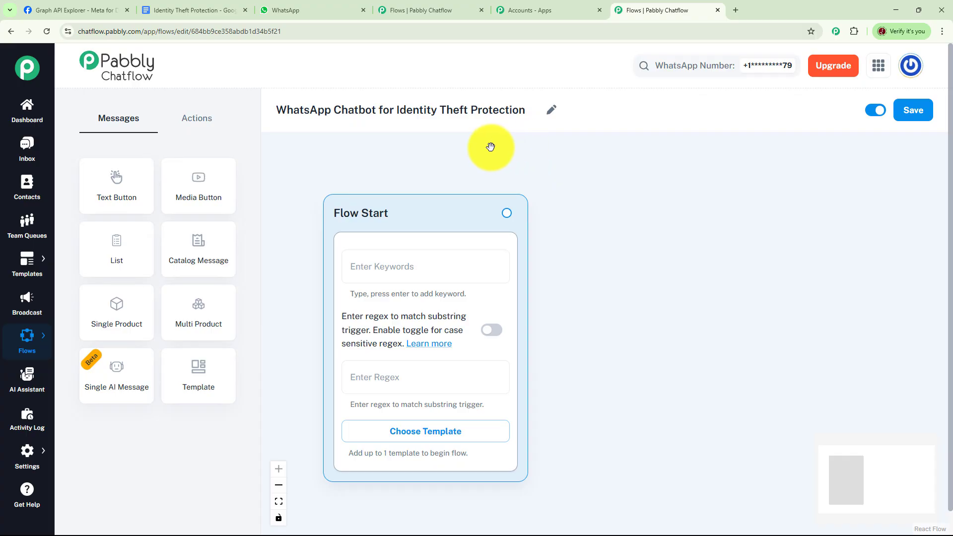
{"action": "left_click_drag", "start_coordinate": [432, 206], "coordinate": [385, 166]}
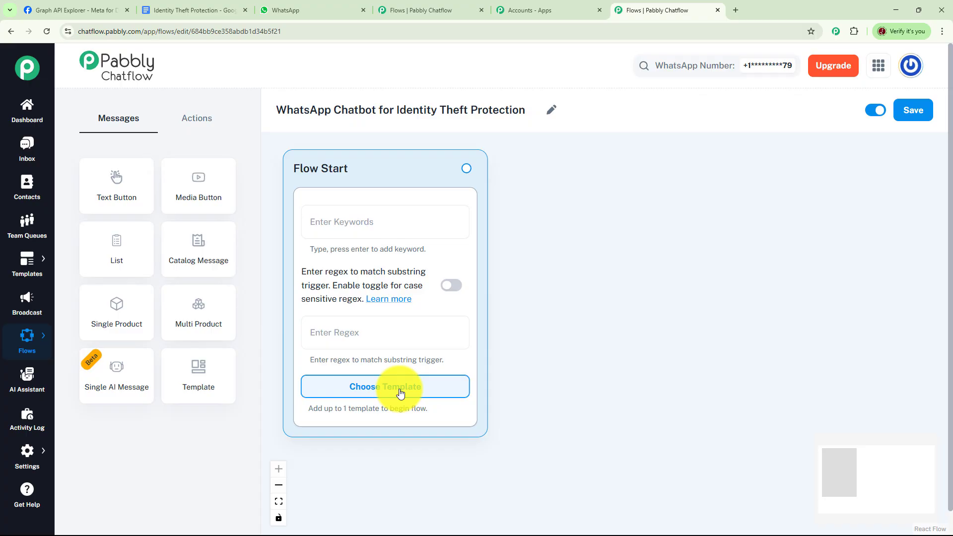
- Give Flow Start a case-sensitive [\s\S]+ regex trigger and drag out a connected new step
{"action": "left_click", "coordinate": [341, 333]}
{"action": "type", "text": "[\\s\\S]+"}
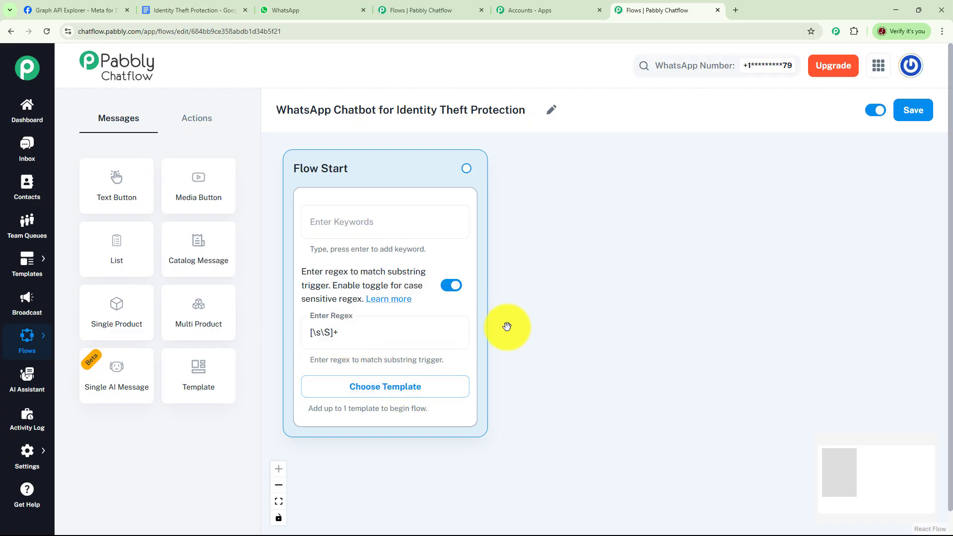
{"action": "left_click", "coordinate": [452, 287]}
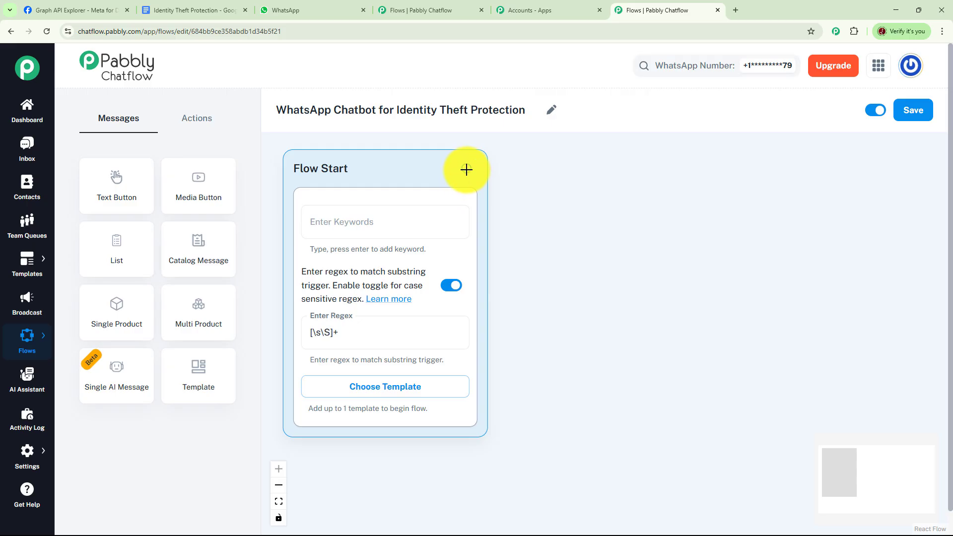
{"action": "left_click_drag", "start_coordinate": [467, 169], "coordinate": [587, 165]}
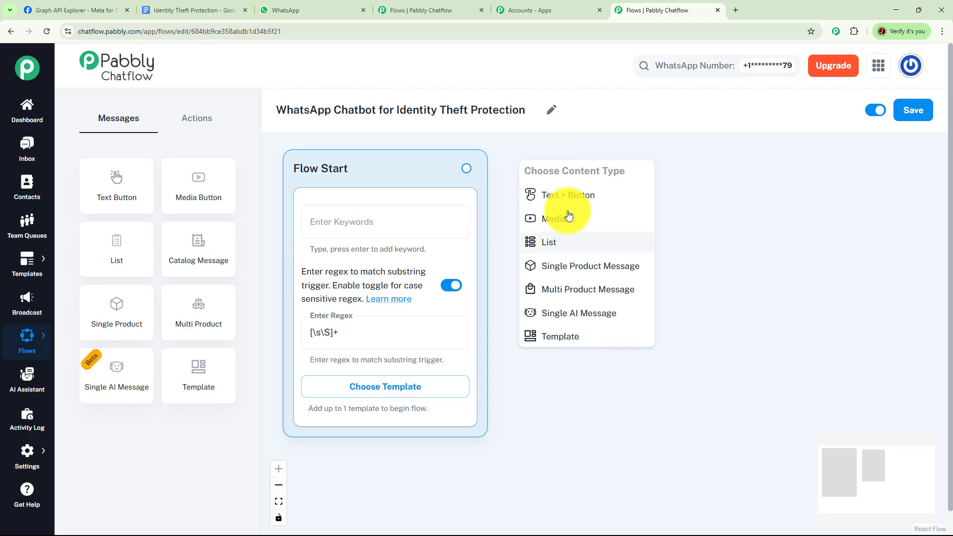
- Add a Text + Button welcome message containing the pasted welcome text
{"action": "left_click", "coordinate": [574, 196]}
{"action": "left_click", "coordinate": [591, 231]}
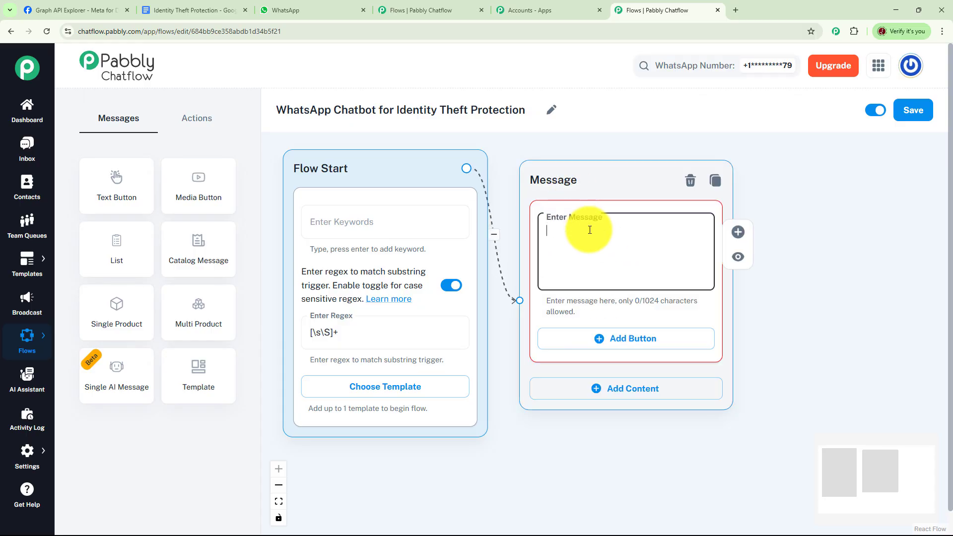
{"action": "key", "text": "ctrl+v"}
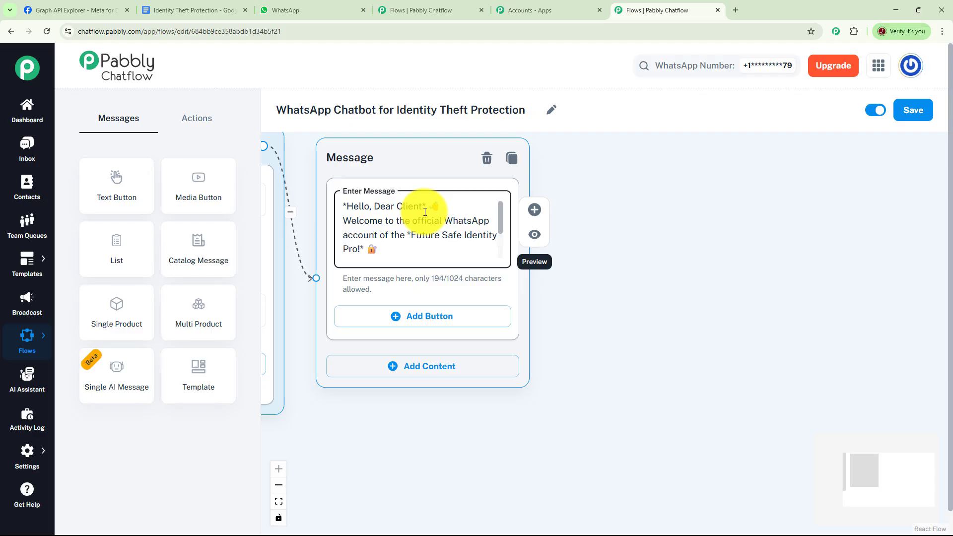
{"action": "scroll", "coordinate": [505, 243], "scroll_direction": "down", "scroll_amount": 2}
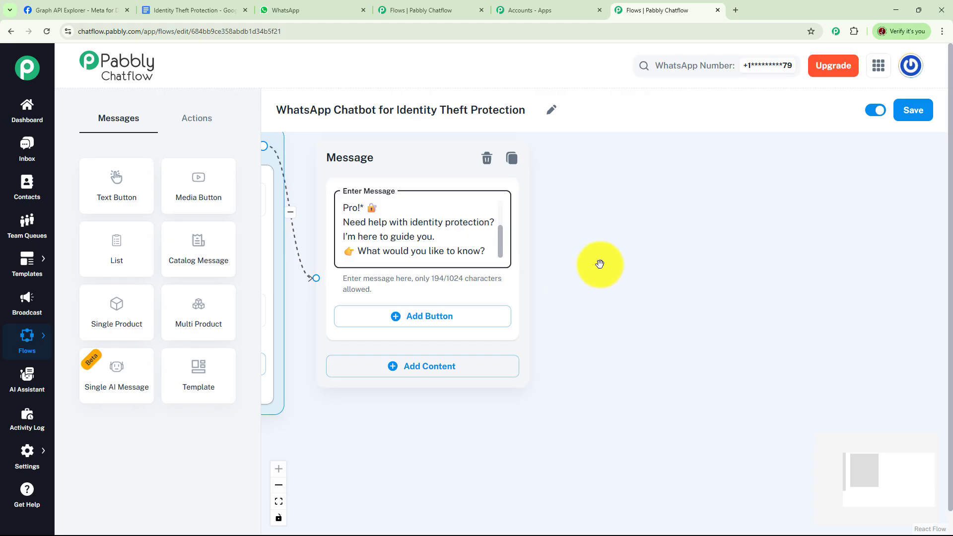
{"action": "left_click_drag", "start_coordinate": [600, 265], "coordinate": [552, 212]}
- Add Plans & Pricing, How to Enroll and Talk to Support buttons, linking Plans & Pricing to a new plans text message
{"action": "left_click", "coordinate": [360, 272]}
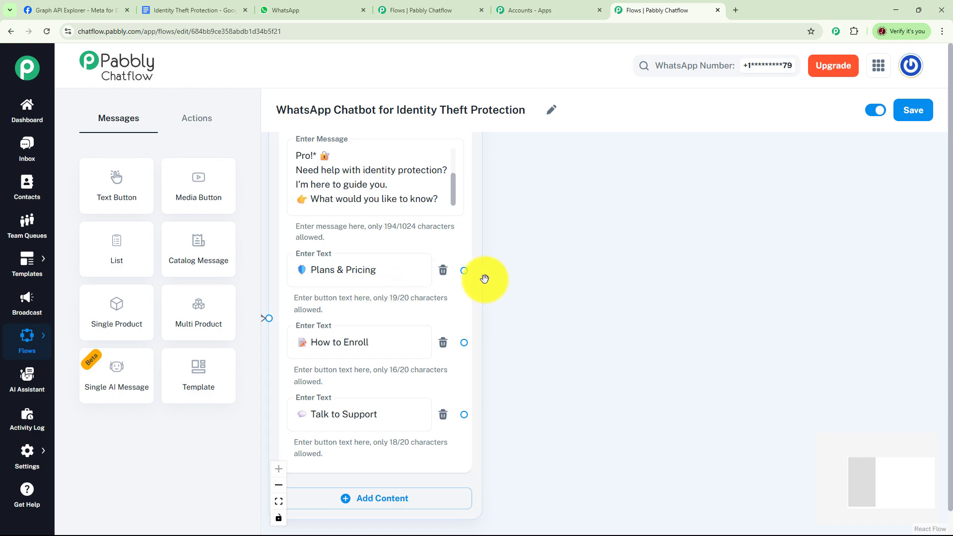
{"action": "left_click_drag", "start_coordinate": [464, 270], "coordinate": [570, 156]}
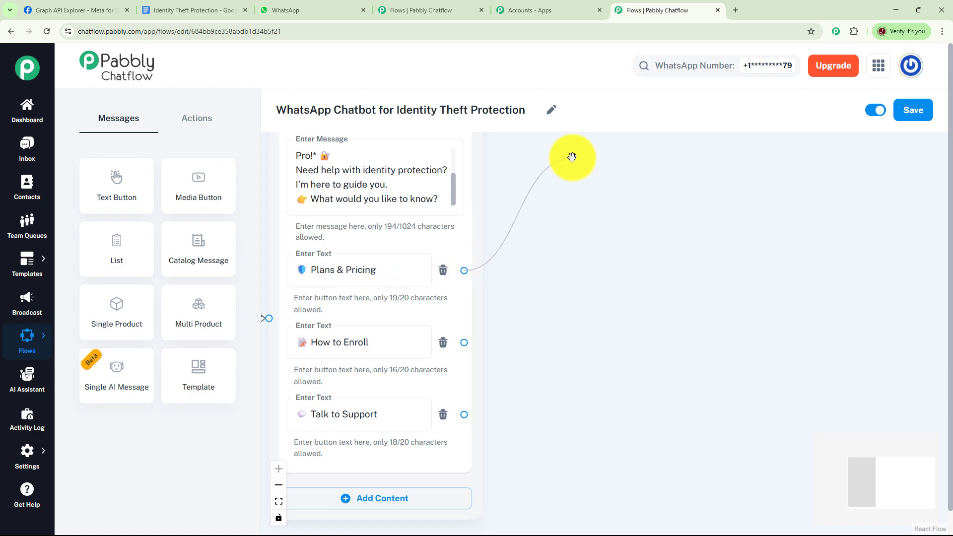
{"action": "left_click", "coordinate": [570, 192]}
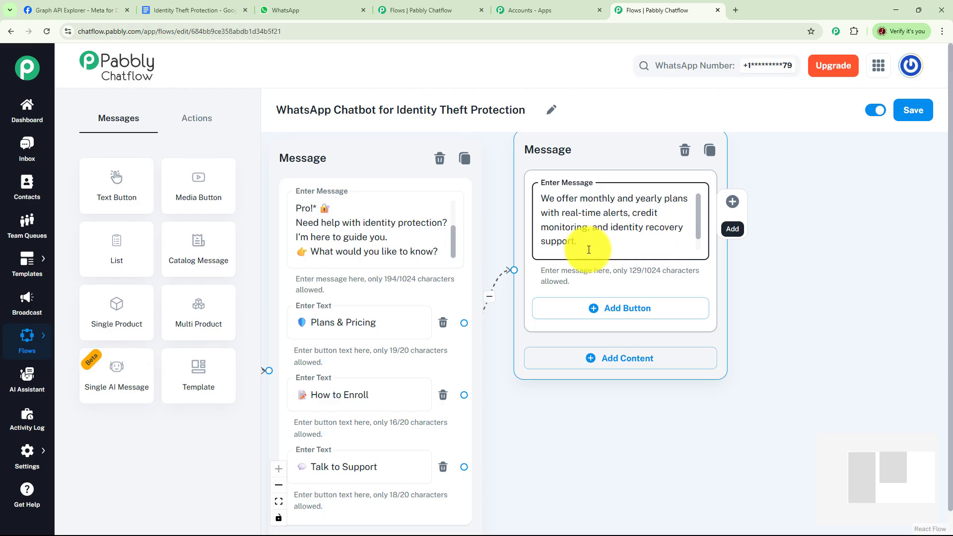
- Add Yearly Plan and Monthly Plan reply buttons below 'Choose what suits you:' in the plans message
{"action": "scroll", "coordinate": [646, 246], "scroll_direction": "down", "scroll_amount": 1}
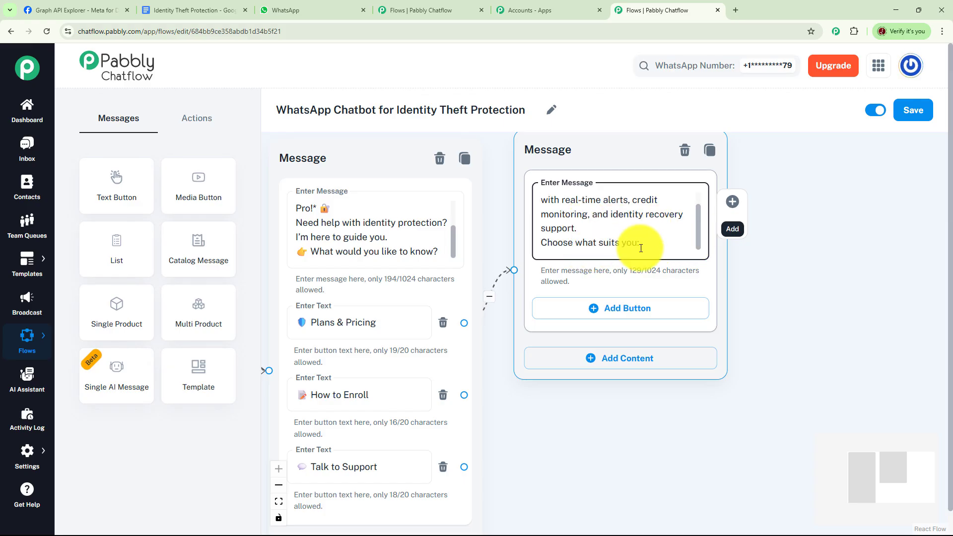
{"action": "left_click_drag", "start_coordinate": [750, 268], "coordinate": [627, 259]}
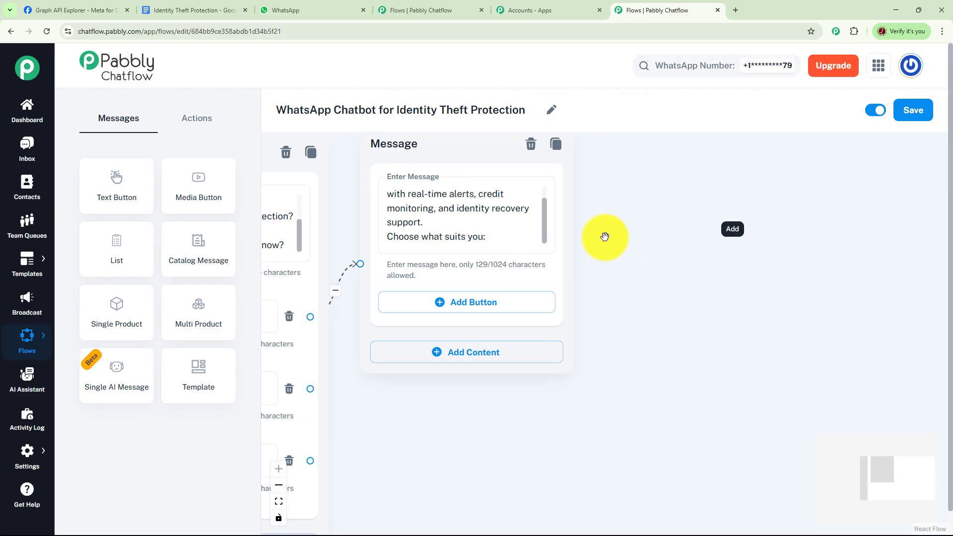
{"action": "left_click", "coordinate": [446, 302]}
{"action": "left_click", "coordinate": [447, 364]}
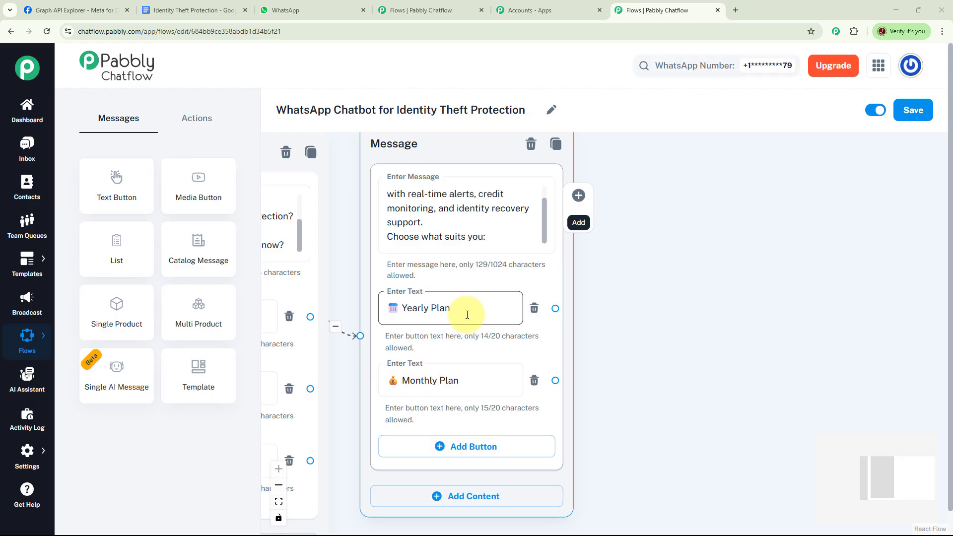
{"action": "left_click", "coordinate": [479, 391]}
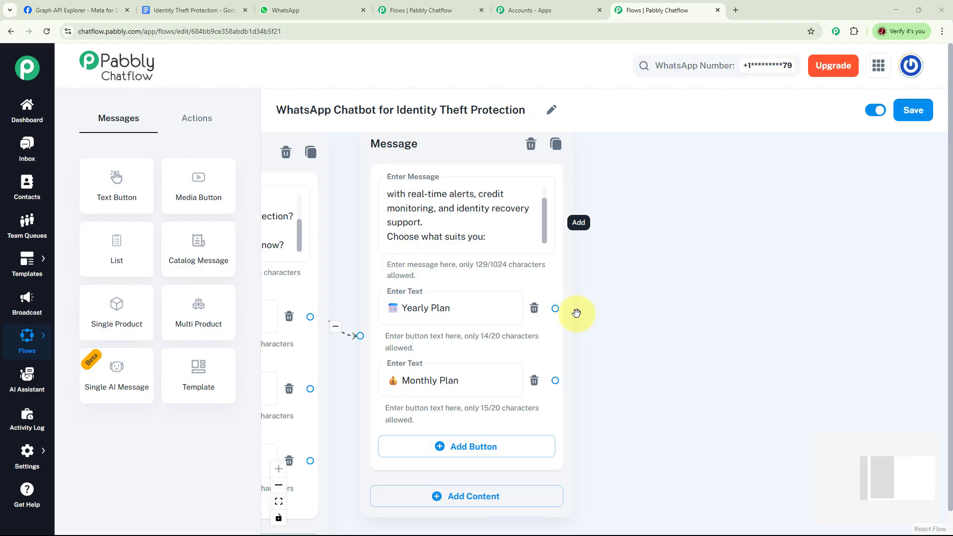
- Connect Yearly Plan to a new message with the Yearly Protection Plan features and ₹3,999/year price
{"action": "left_click_drag", "start_coordinate": [556, 309], "coordinate": [638, 192]}
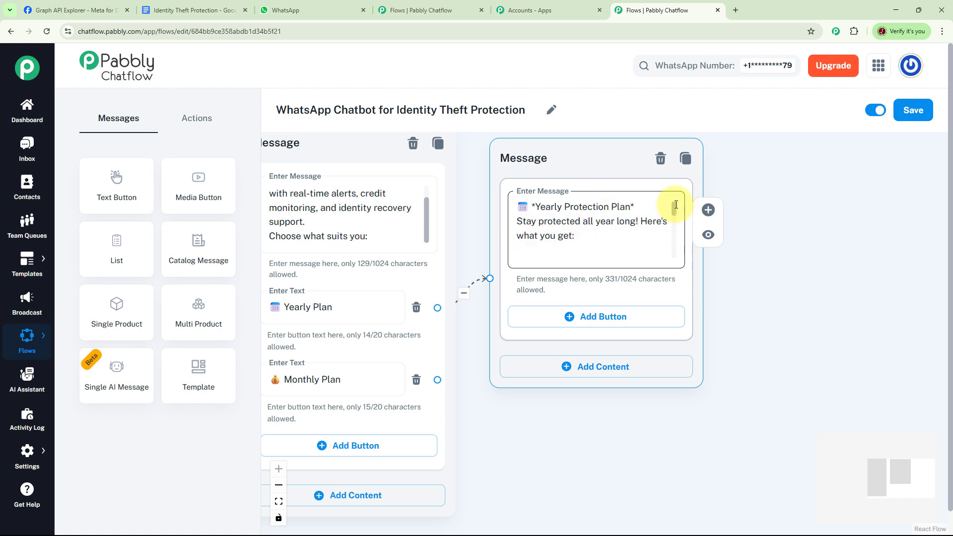
{"action": "left_click_drag", "start_coordinate": [676, 206], "coordinate": [682, 254]}
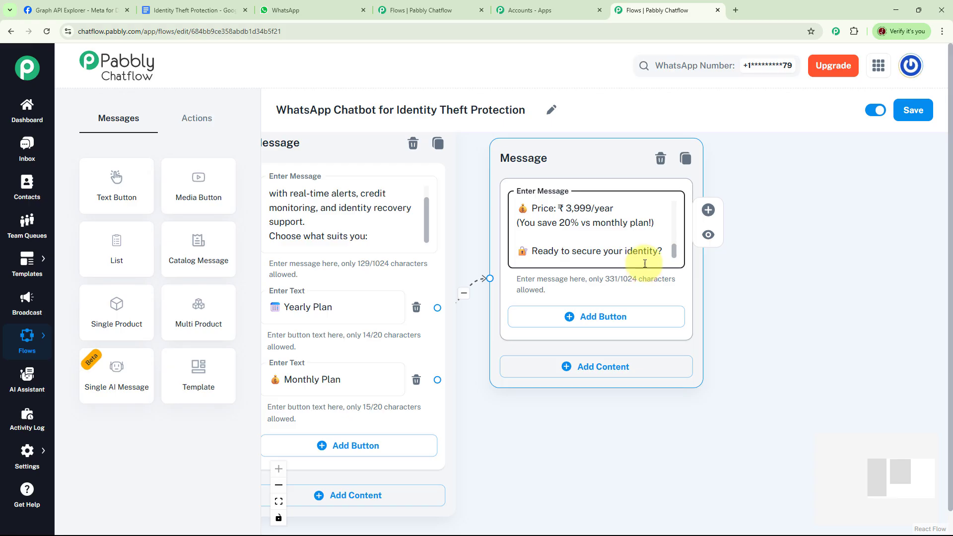
- Add an 'Enroll Now' reply button to the yearly-plan message
{"action": "left_click", "coordinate": [570, 320]}
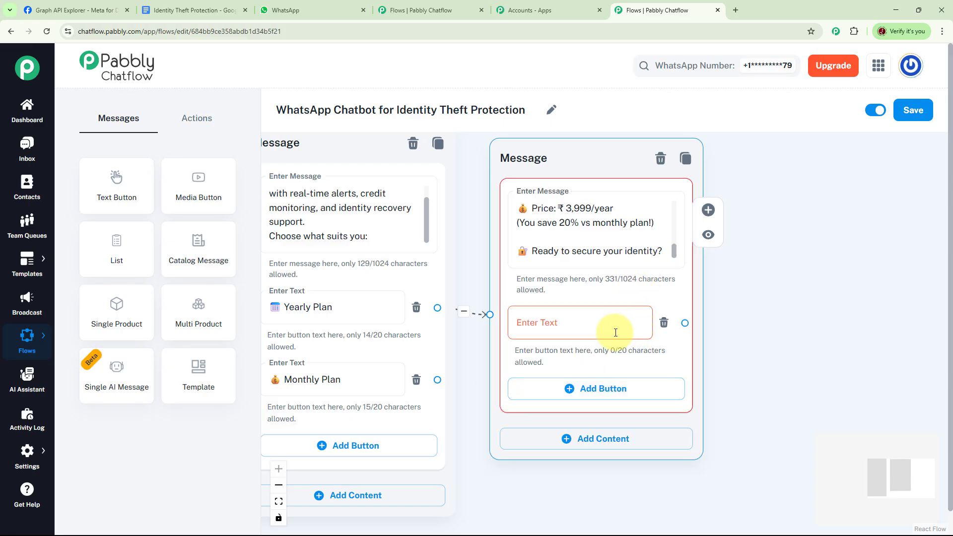
{"action": "left_click", "coordinate": [611, 325]}
{"action": "type", "text": "🔐 Enroll Now"}
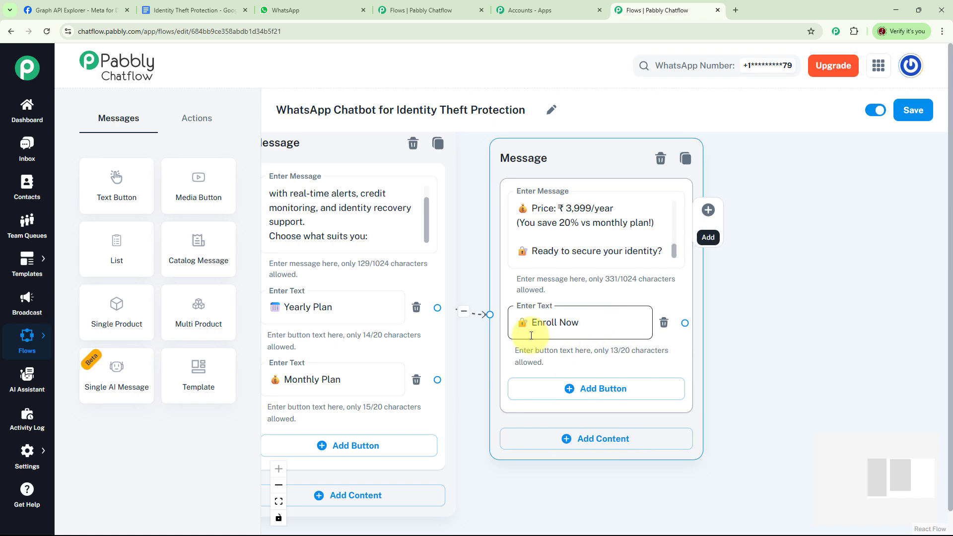
- Connect the Monthly Plan button to the yearly-plan message
{"action": "left_click_drag", "start_coordinate": [477, 348], "coordinate": [530, 301]}
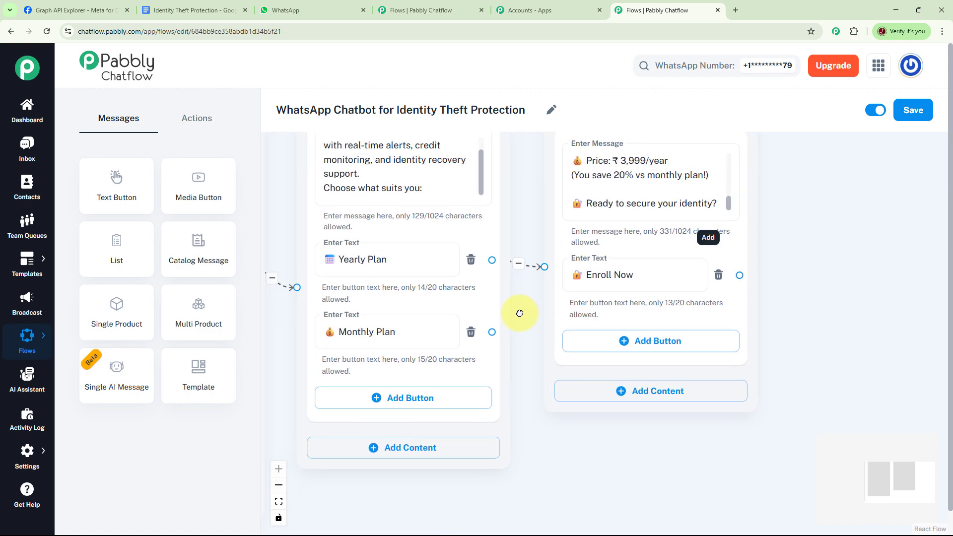
{"action": "left_click", "coordinate": [423, 335]}
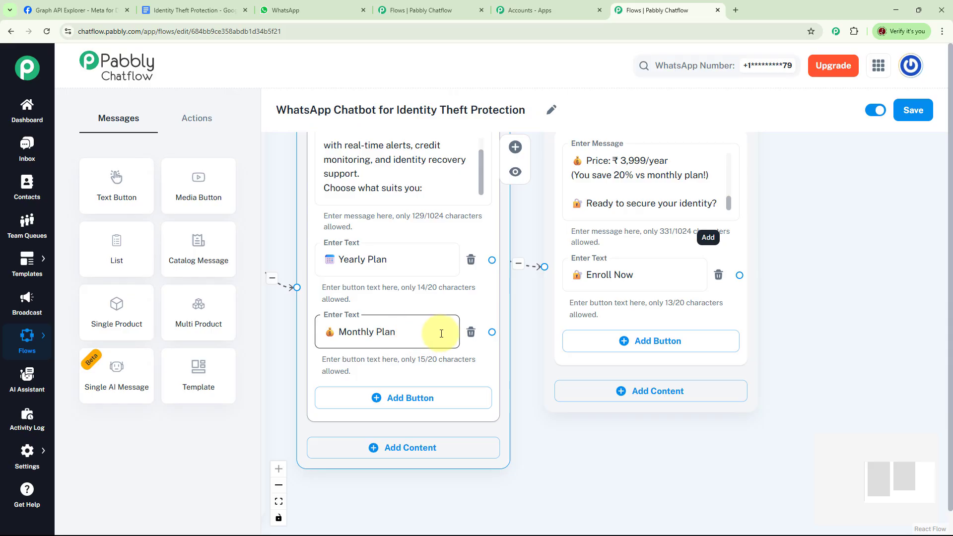
{"action": "left_click", "coordinate": [538, 397]}
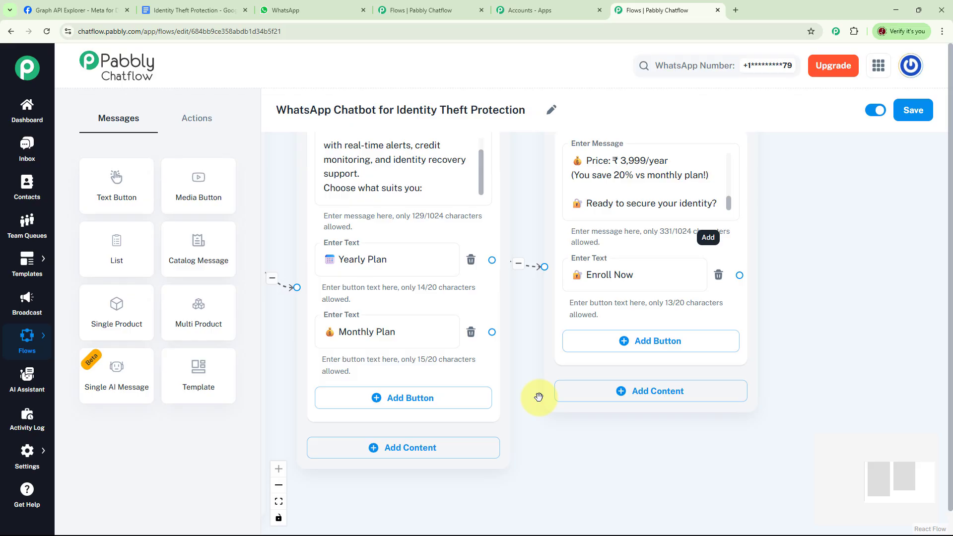
{"action": "mouse_move", "coordinate": [496, 341]}
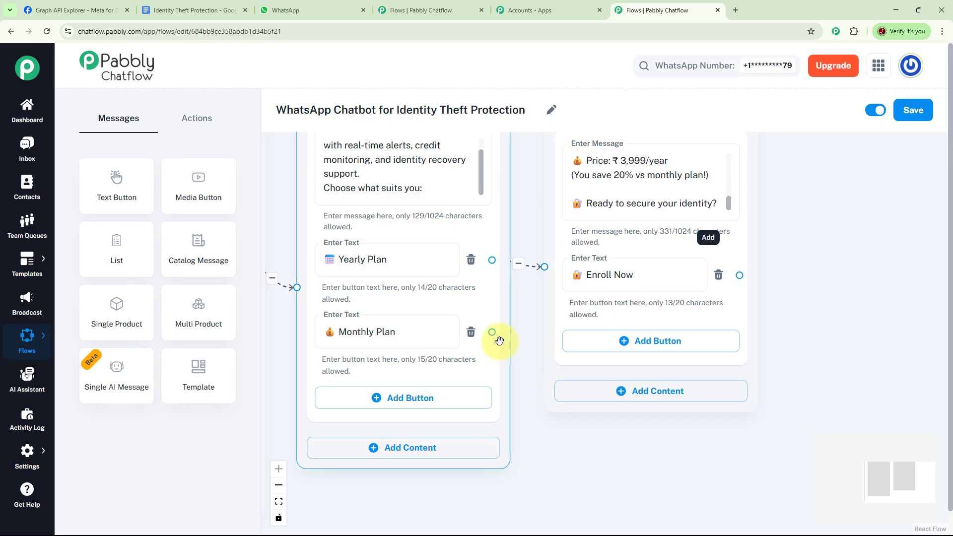
{"action": "left_click_drag", "start_coordinate": [509, 319], "coordinate": [544, 268]}
{"action": "left_click_drag", "start_coordinate": [523, 347], "coordinate": [666, 294]}
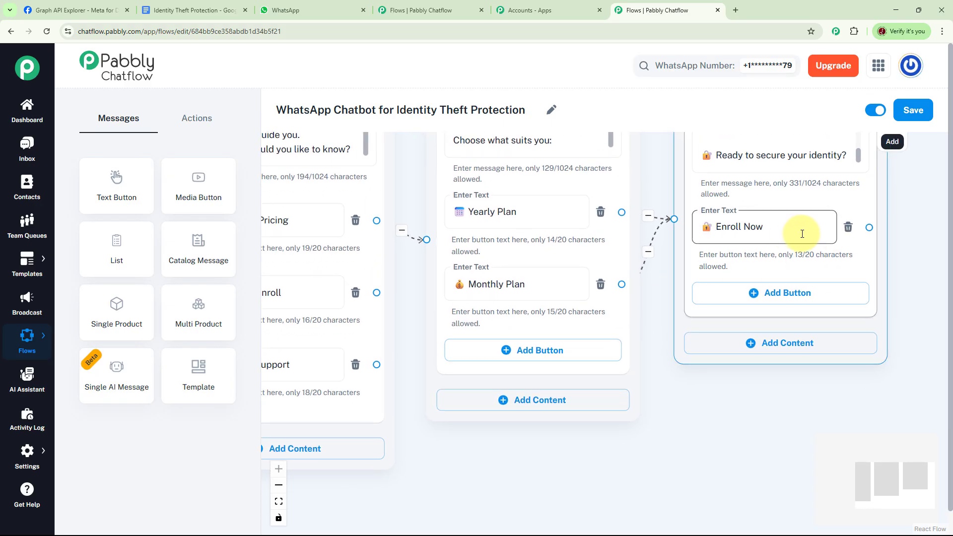
{"action": "left_click_drag", "start_coordinate": [698, 412], "coordinate": [794, 355]}
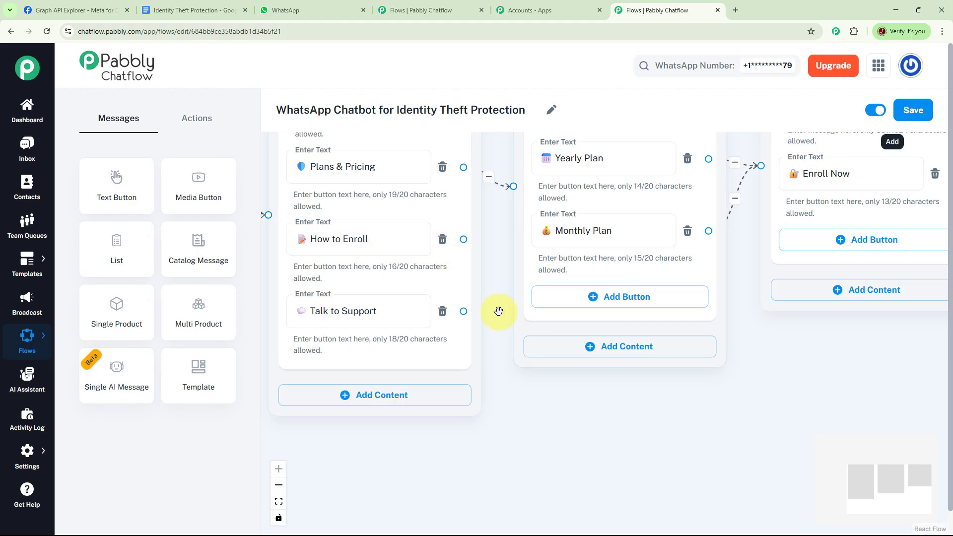
{"action": "left_click_drag", "start_coordinate": [495, 313], "coordinate": [485, 275]}
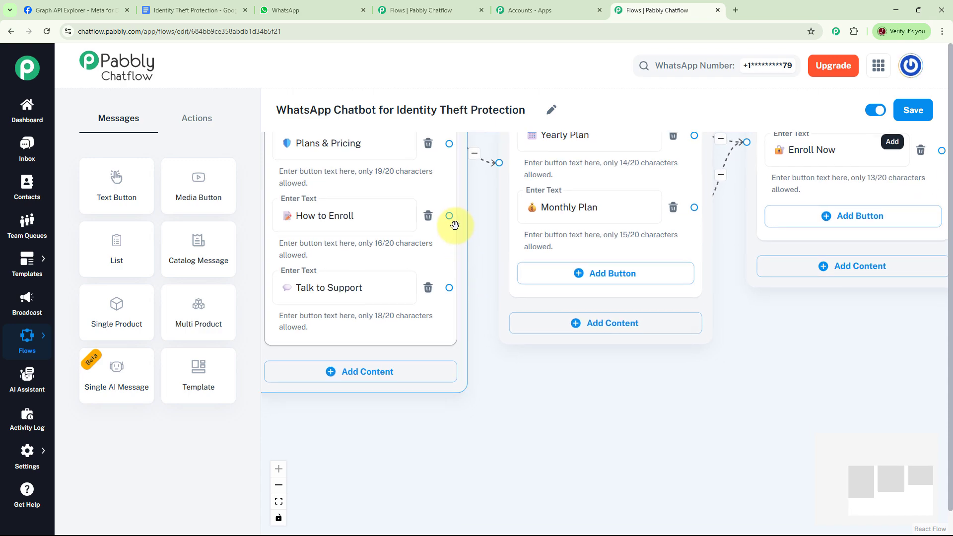
- Link How to Enroll to an enrollment-steps message ending 'Ready to secure your identity?' with an 'Enroll Now' button
{"action": "scroll", "coordinate": [744, 348], "scroll_direction": "down", "scroll_amount": 5}
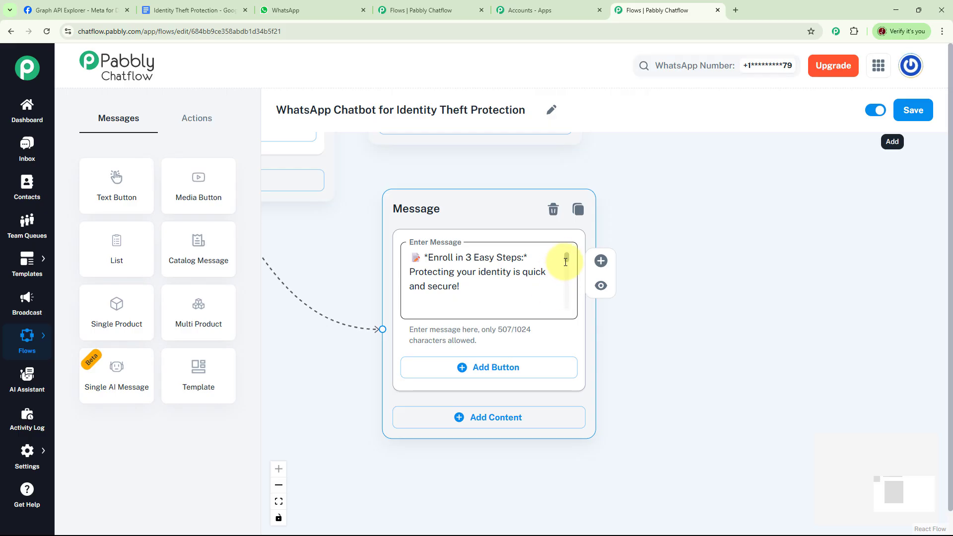
{"action": "left_click_drag", "start_coordinate": [566, 256], "coordinate": [577, 304]}
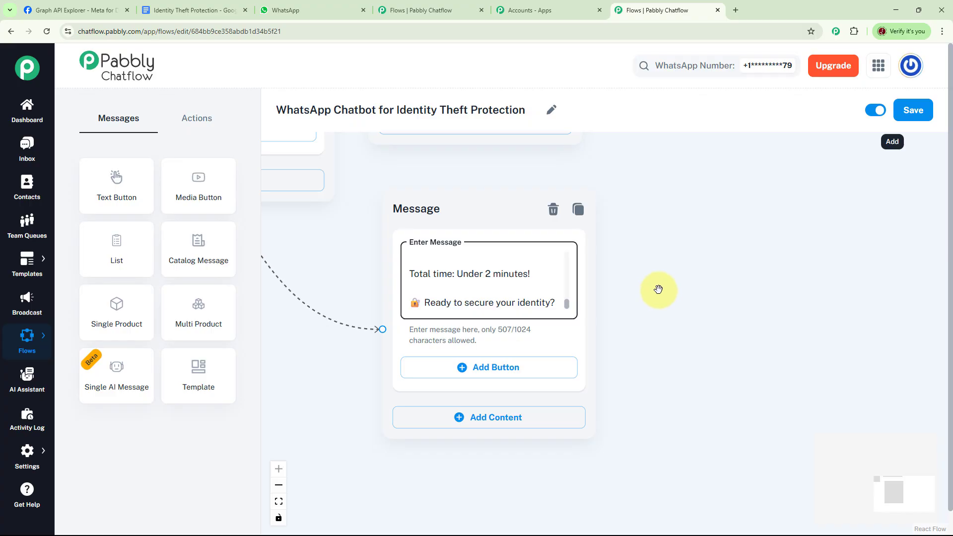
{"action": "left_click_drag", "start_coordinate": [647, 274], "coordinate": [650, 253]}
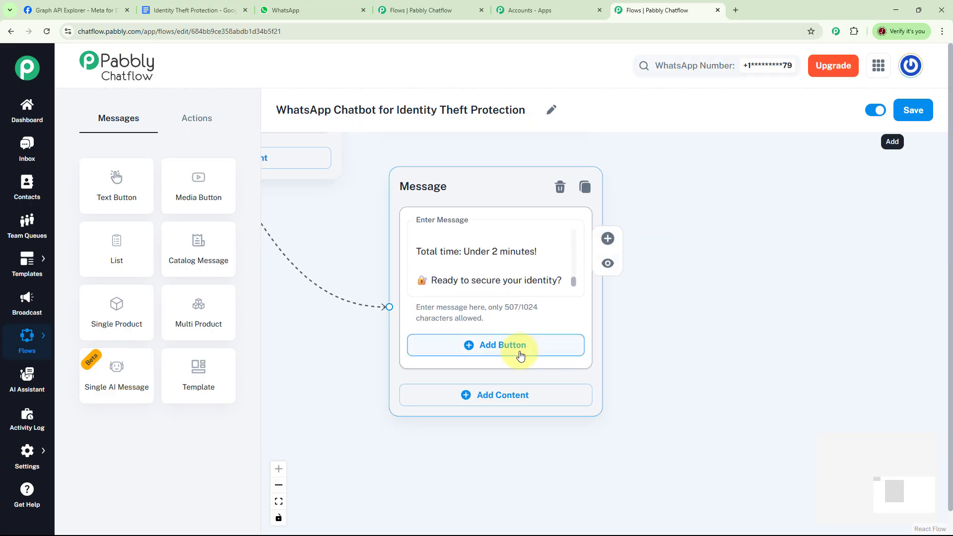
{"action": "left_click", "coordinate": [540, 347]}
{"action": "left_click", "coordinate": [486, 358]}
{"action": "type", "text": "🔒 Enroll Now"}
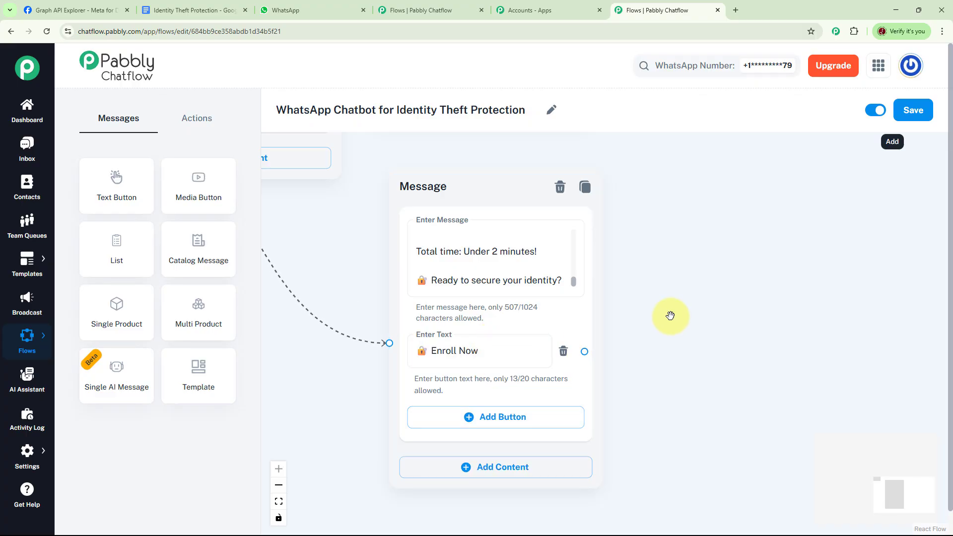
{"action": "scroll", "coordinate": [668, 315], "scroll_direction": "down", "scroll_amount": 3}
{"action": "scroll", "coordinate": [641, 338], "scroll_direction": "down", "scroll_amount": 3}
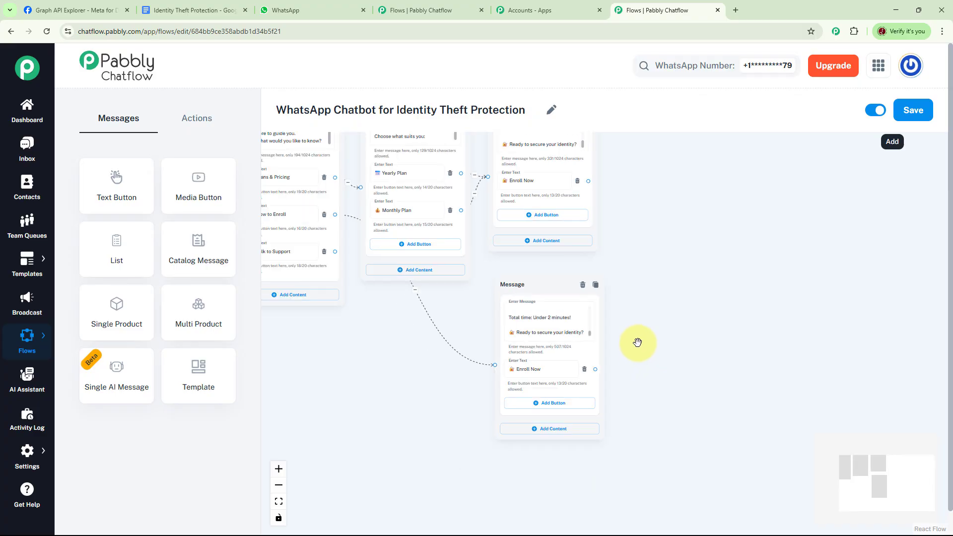
- Connect Enroll Now to an Ask Question step requesting full name, mobile number and email address
{"action": "left_click_drag", "start_coordinate": [664, 317], "coordinate": [653, 321]}
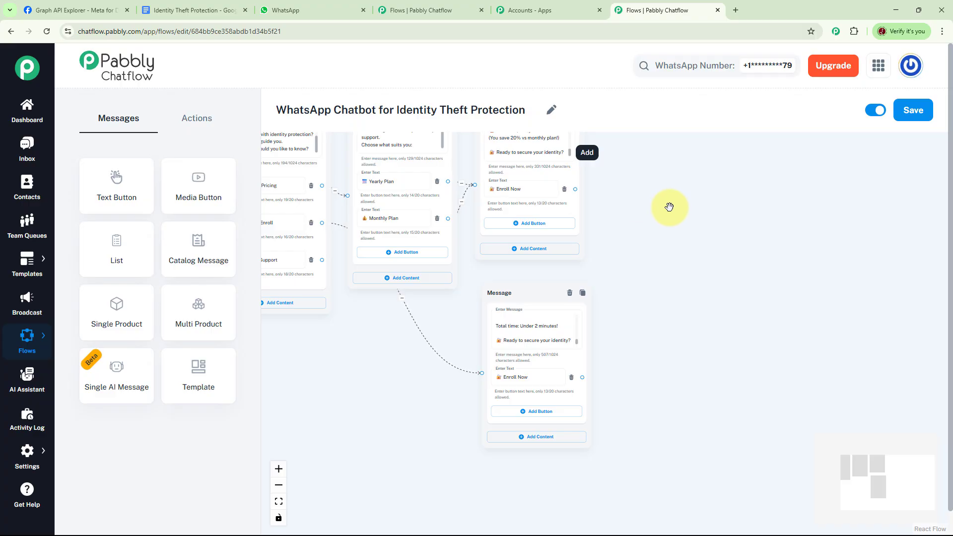
{"action": "left_click", "coordinate": [196, 118]}
{"action": "left_click_drag", "start_coordinate": [202, 254], "coordinate": [712, 192]}
{"action": "scroll", "coordinate": [787, 244], "scroll_direction": "up", "scroll_amount": 3}
{"action": "mouse_move", "coordinate": [610, 234]}
{"action": "left_mouse_down"}
{"action": "mouse_move", "coordinate": [600, 230]}
{"action": "mouse_move", "coordinate": [611, 241]}
{"action": "left_mouse_up"}
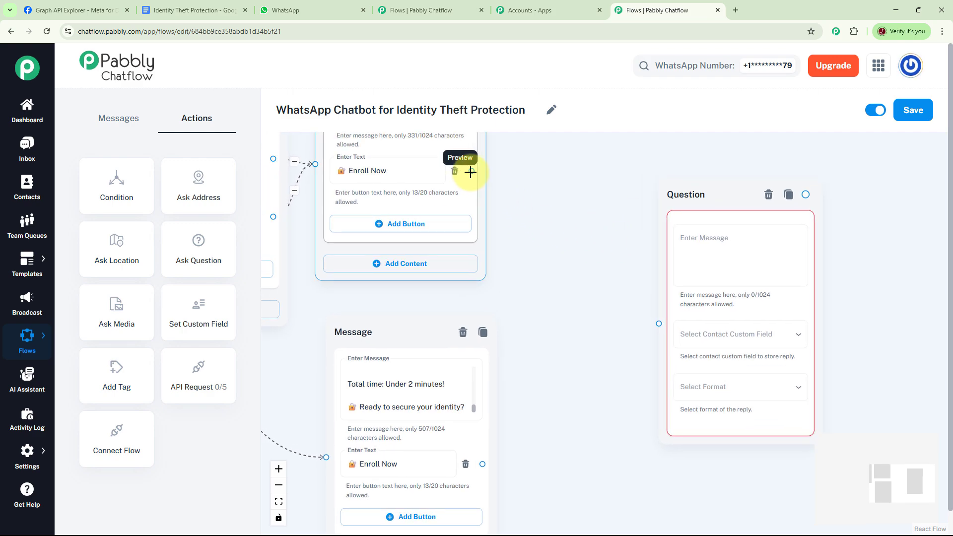
{"action": "left_click_drag", "start_coordinate": [471, 172], "coordinate": [546, 275]}
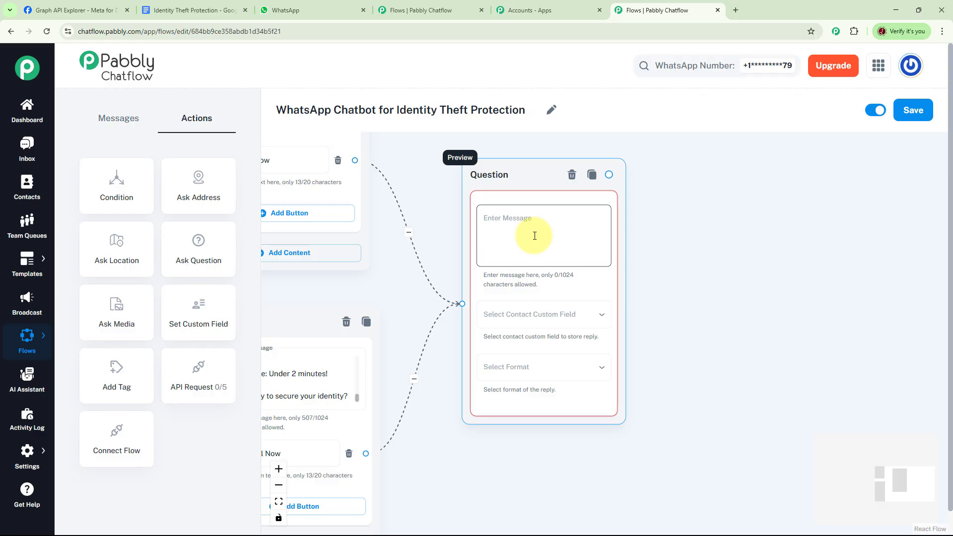
{"action": "left_click", "coordinate": [528, 218]}
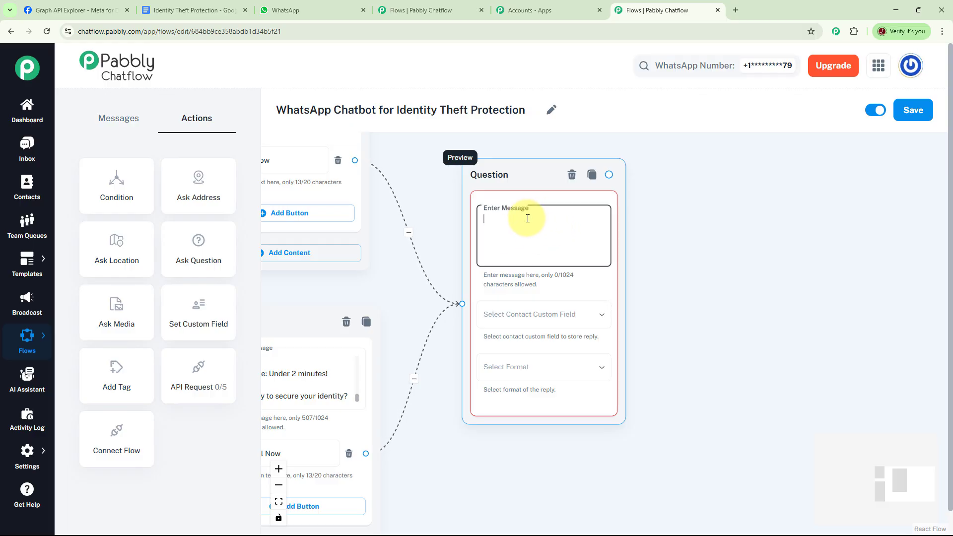
{"action": "key", "text": "ctrl+v"}
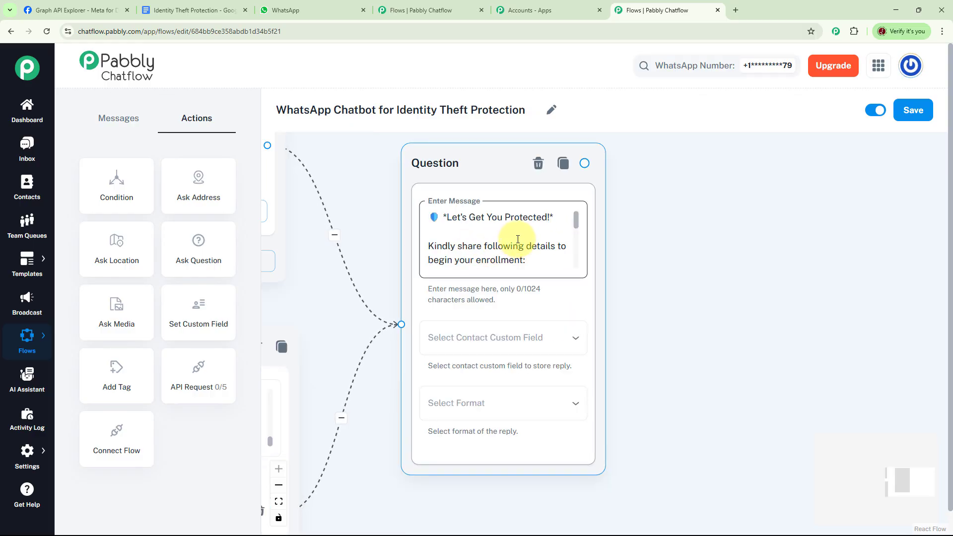
{"action": "left_click", "coordinate": [577, 223]}
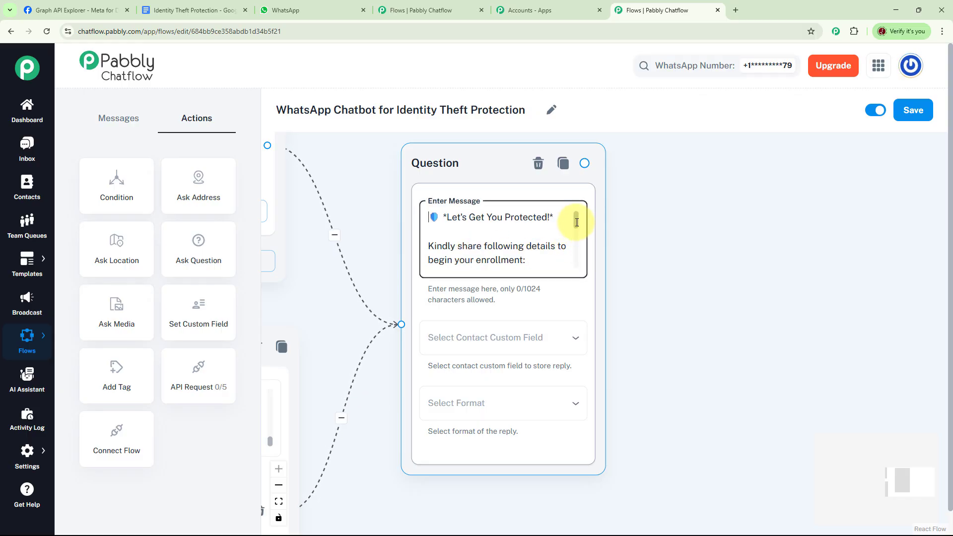
{"action": "left_click_drag", "start_coordinate": [577, 223], "coordinate": [584, 262]}
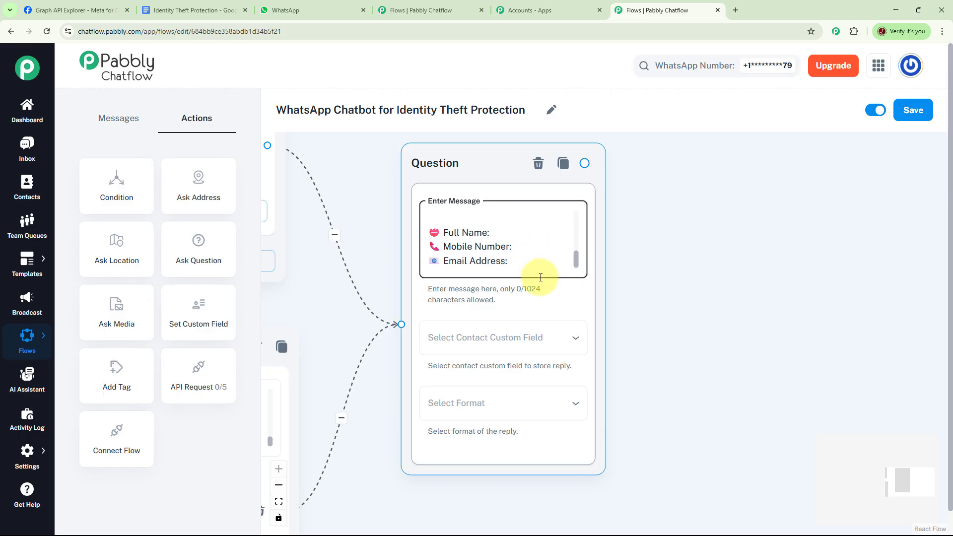
- Save the question's reply to the Details custom field, accepting format Any
{"action": "left_click", "coordinate": [527, 342]}
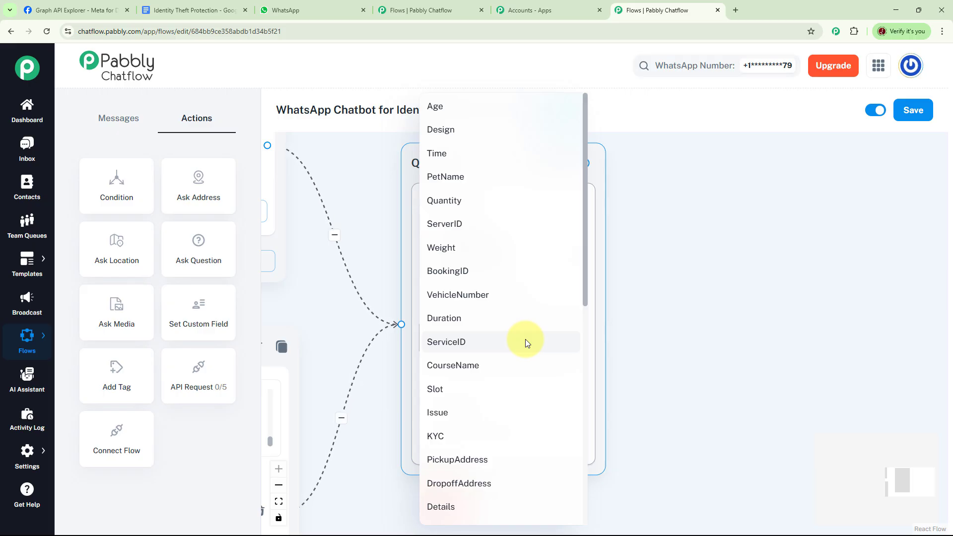
{"action": "scroll", "coordinate": [502, 330], "scroll_direction": "down", "scroll_amount": 5}
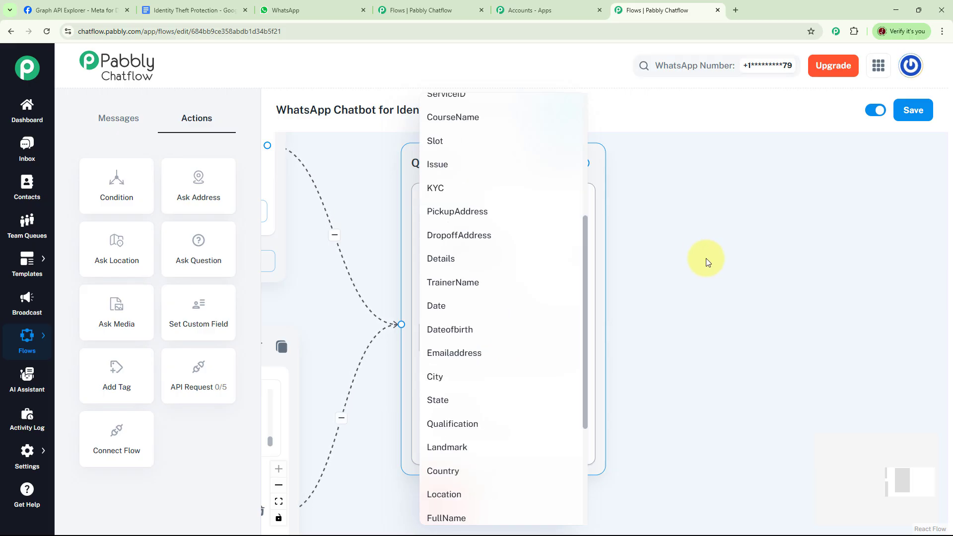
{"action": "left_click", "coordinate": [453, 260]}
{"action": "left_click", "coordinate": [495, 402]}
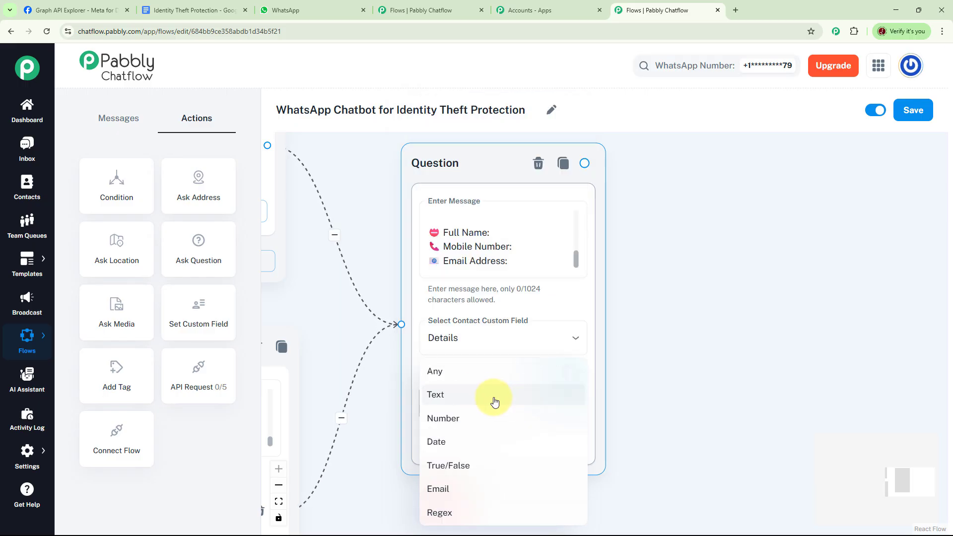
{"action": "left_click", "coordinate": [432, 373]}
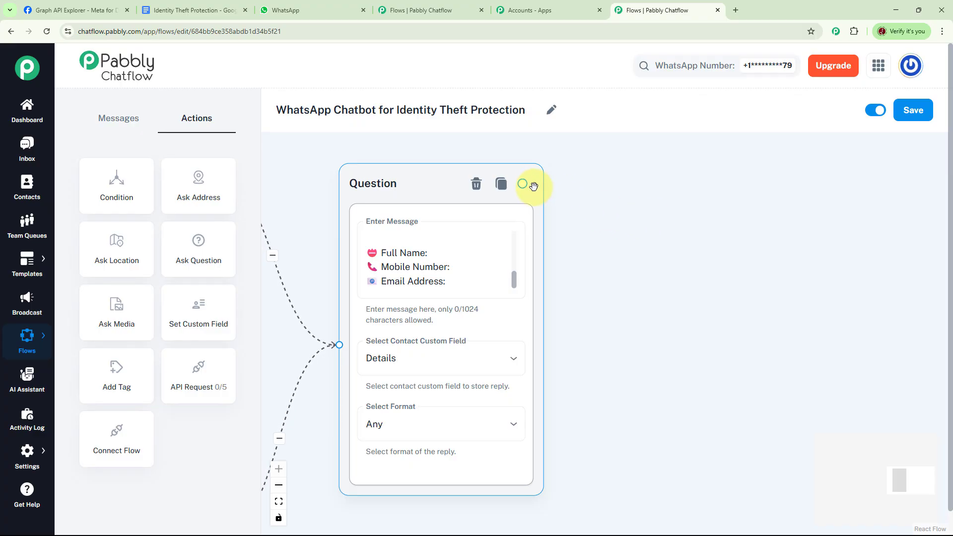
- Add an 'Enrollment Confirmed!' Text + Button message after the question, repeating $Details and confirming active protection
{"action": "left_click_drag", "start_coordinate": [524, 181], "coordinate": [681, 233]}
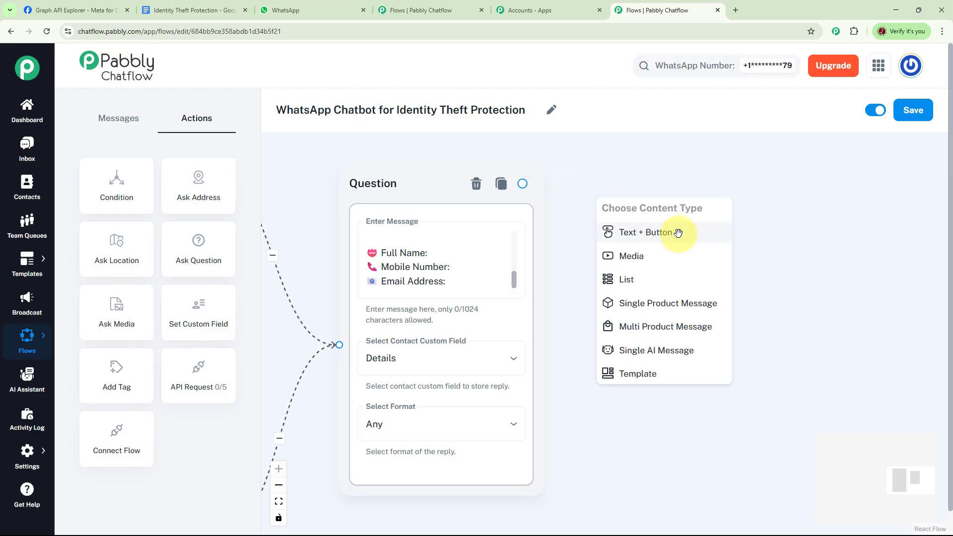
{"action": "left_click", "coordinate": [679, 233]}
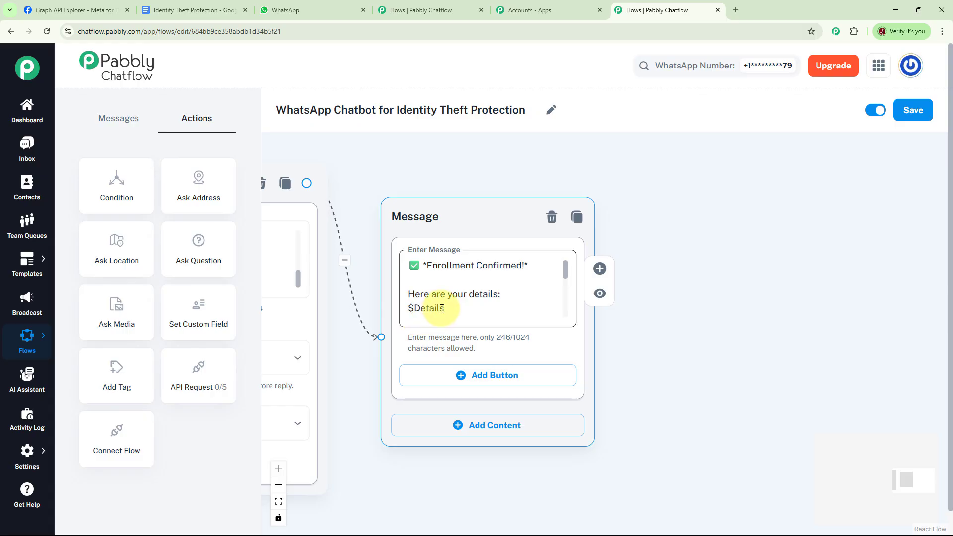
{"action": "left_click", "coordinate": [351, 322]}
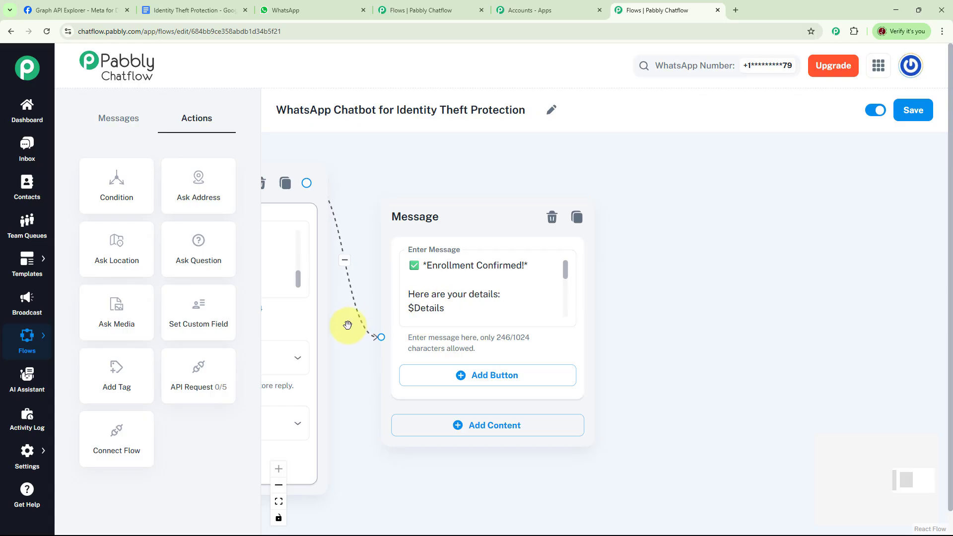
{"action": "left_click", "coordinate": [450, 312]}
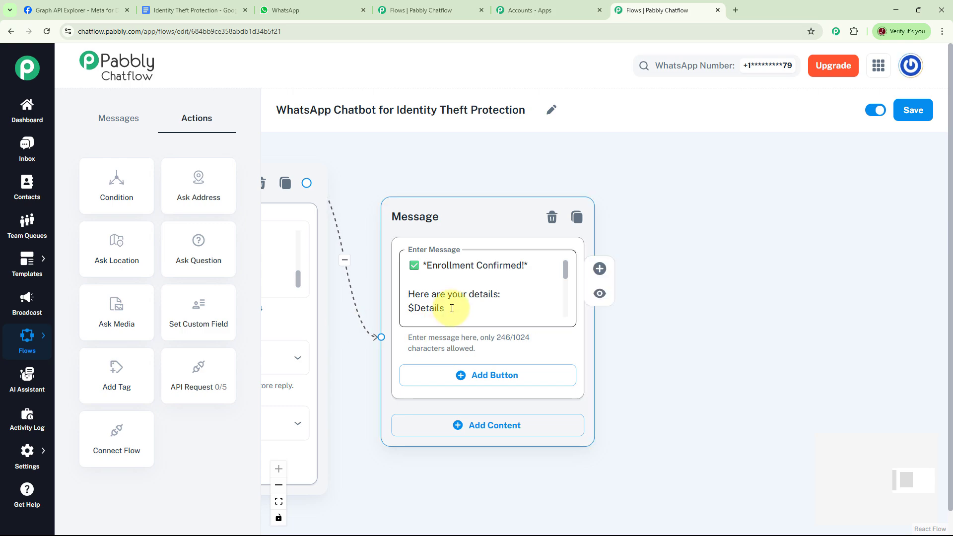
{"action": "left_click_drag", "start_coordinate": [567, 273], "coordinate": [567, 299]}
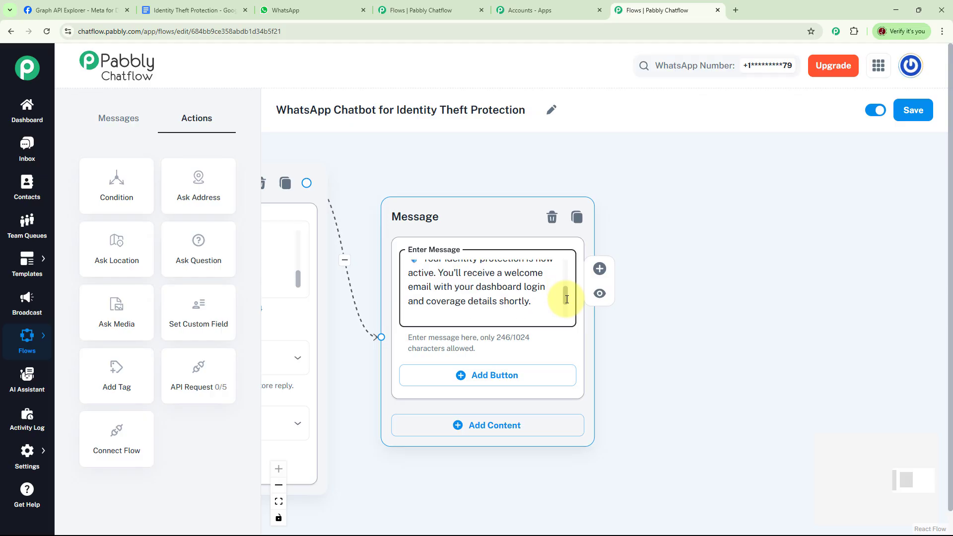
{"action": "left_click_drag", "start_coordinate": [567, 299], "coordinate": [566, 311]}
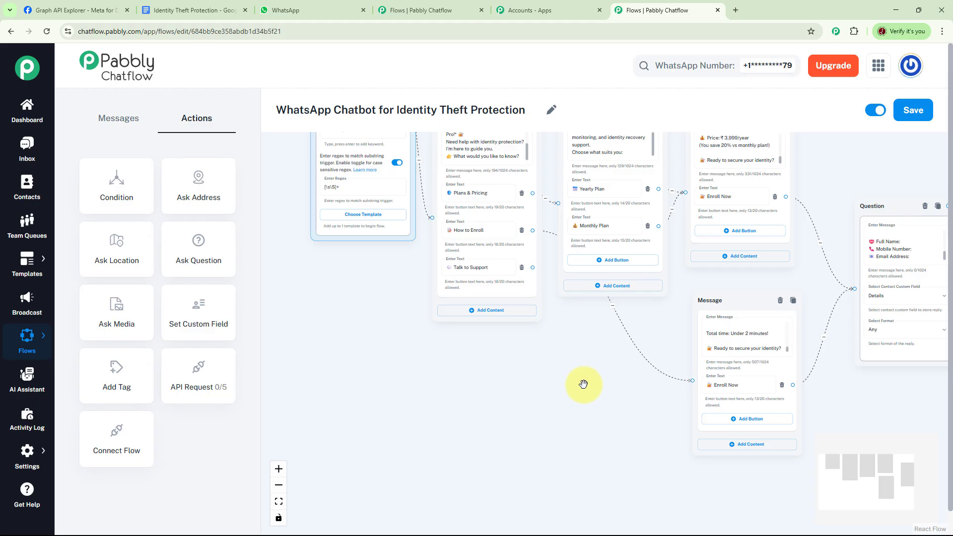
- Add a Text + Button message after Talk to Support with the team's phone contact and 24/7 availability
{"action": "scroll", "coordinate": [581, 381], "scroll_direction": "up", "scroll_amount": 2}
{"action": "left_click_drag", "start_coordinate": [577, 379], "coordinate": [606, 417]}
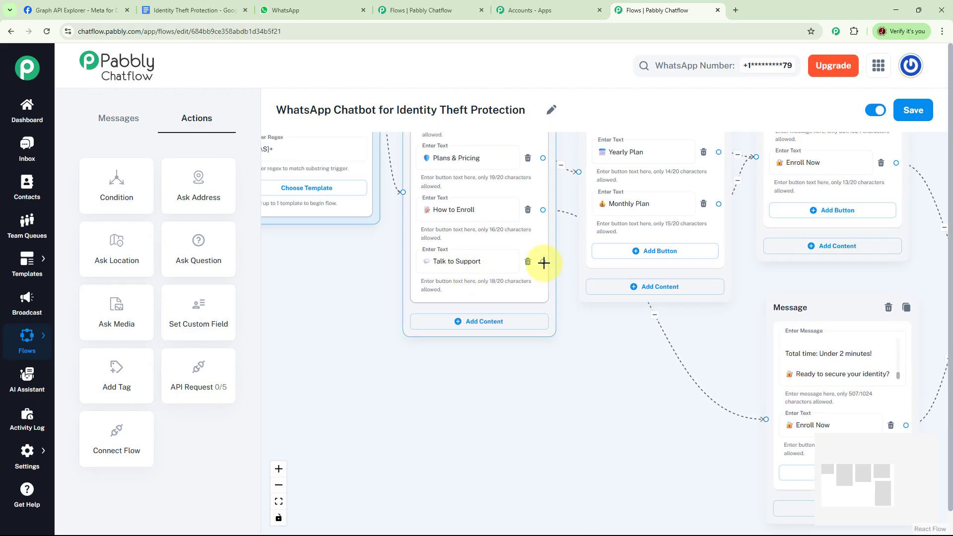
{"action": "left_click_drag", "start_coordinate": [544, 268], "coordinate": [654, 416]}
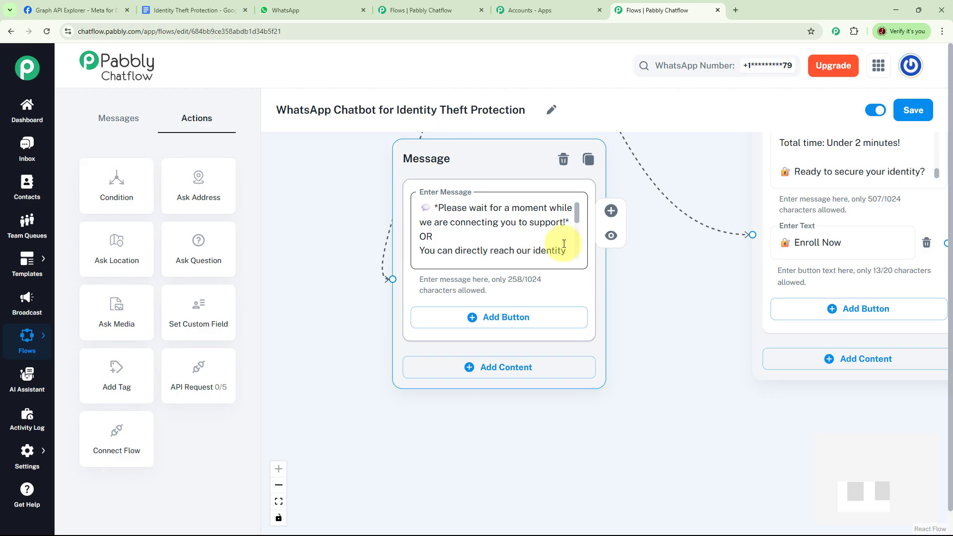
{"action": "left_click_drag", "start_coordinate": [578, 218], "coordinate": [583, 257]}
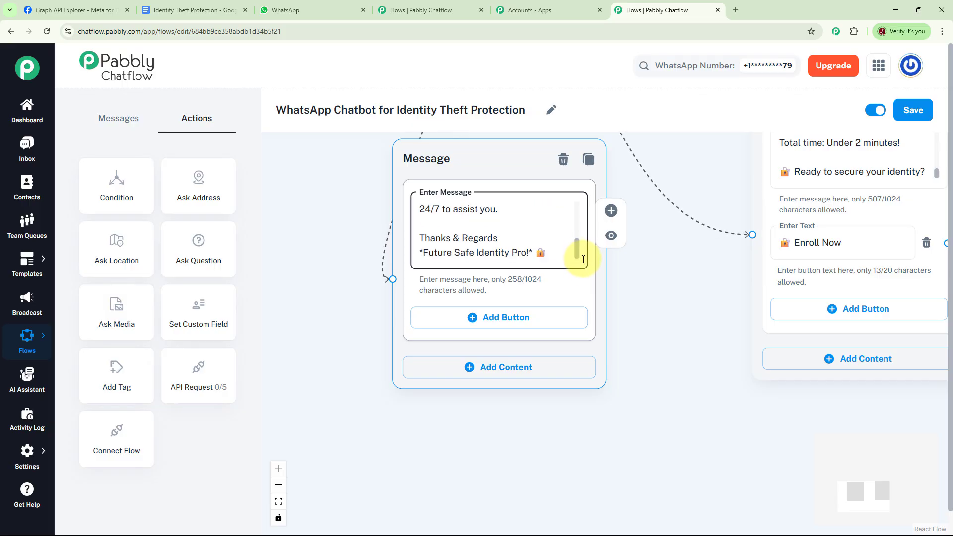
{"action": "scroll", "coordinate": [685, 314], "scroll_direction": "down", "scroll_amount": 5}
{"action": "left_click_drag", "start_coordinate": [851, 353], "coordinate": [706, 422]}
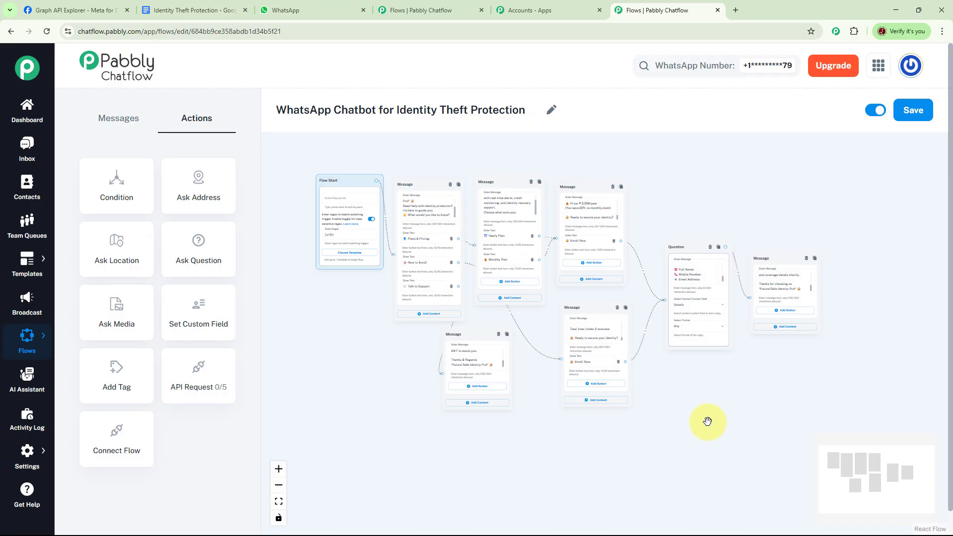
- Save the chatbot flow and switch to the WhatsApp Web tab
{"action": "left_click", "coordinate": [914, 110]}
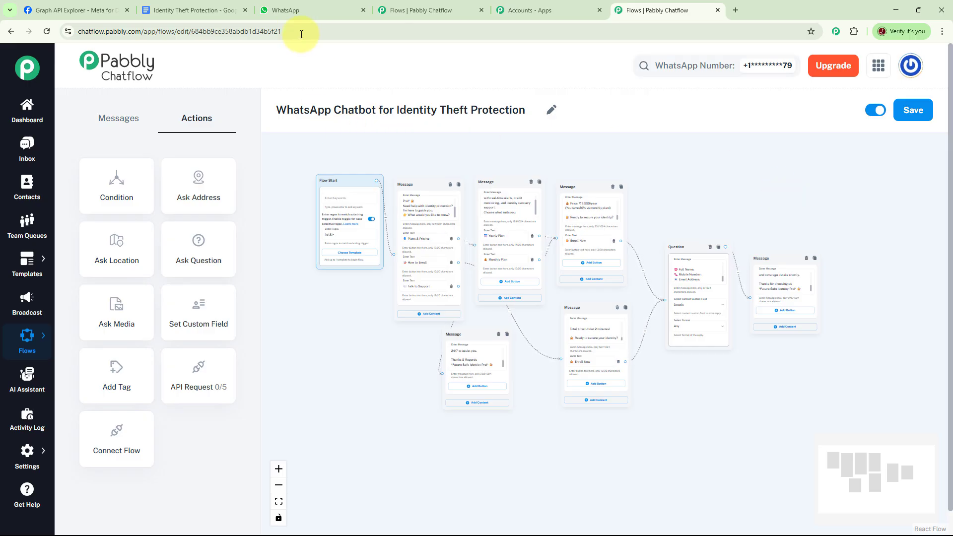
{"action": "left_click", "coordinate": [297, 10]}
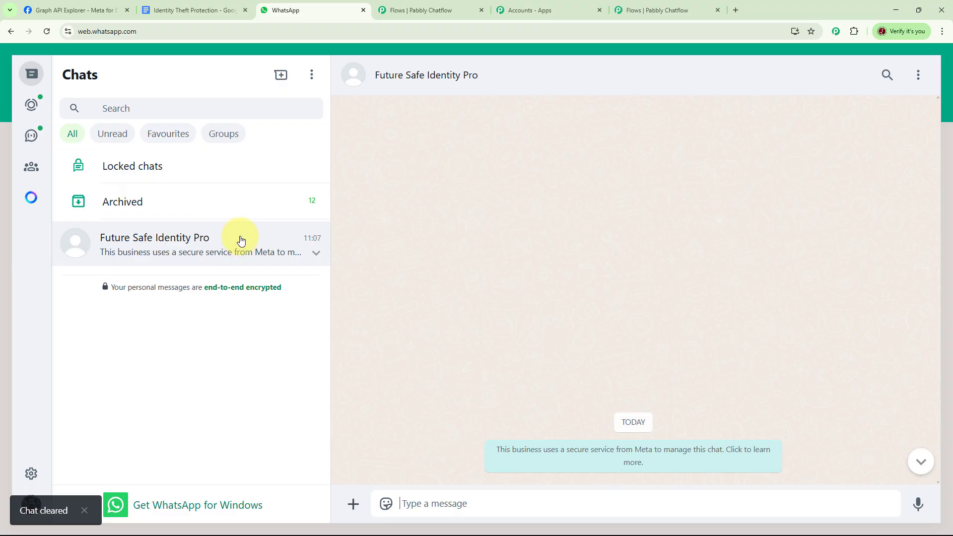
- Send the trigger phrase 'Identity Protection' to the Future Safe Identity Pro chat
{"action": "left_click", "coordinate": [437, 502]}
{"action": "type", "text": "Identity Protection"}
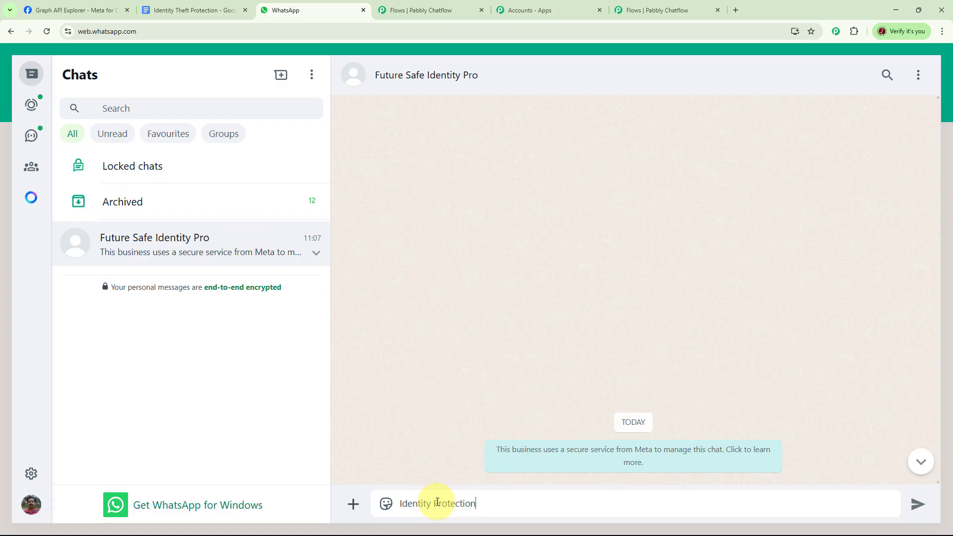
{"action": "key", "text": "Return"}
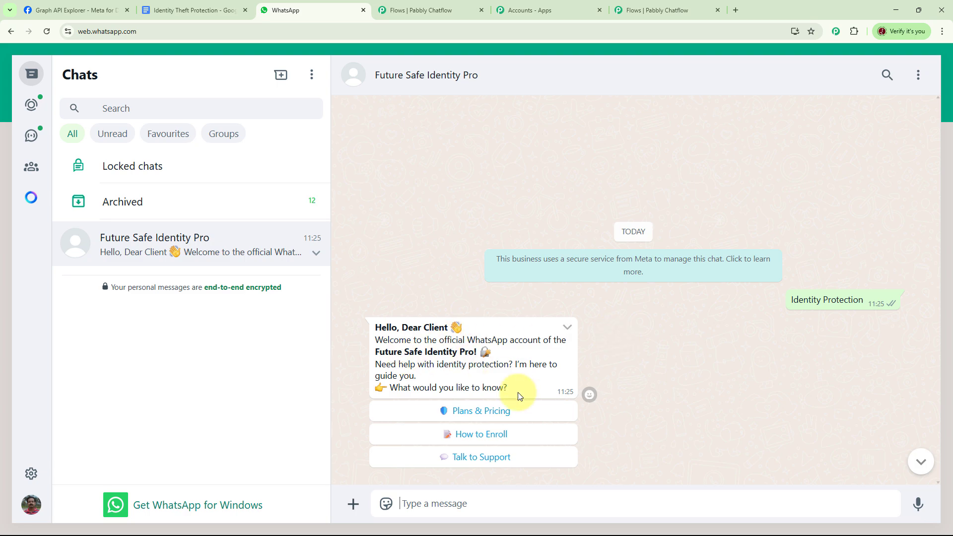
- Check the Talk to Support, How to Enroll and Plans & Pricing replies, then return to Pabbly Chatflow
{"action": "left_click", "coordinate": [480, 462]}
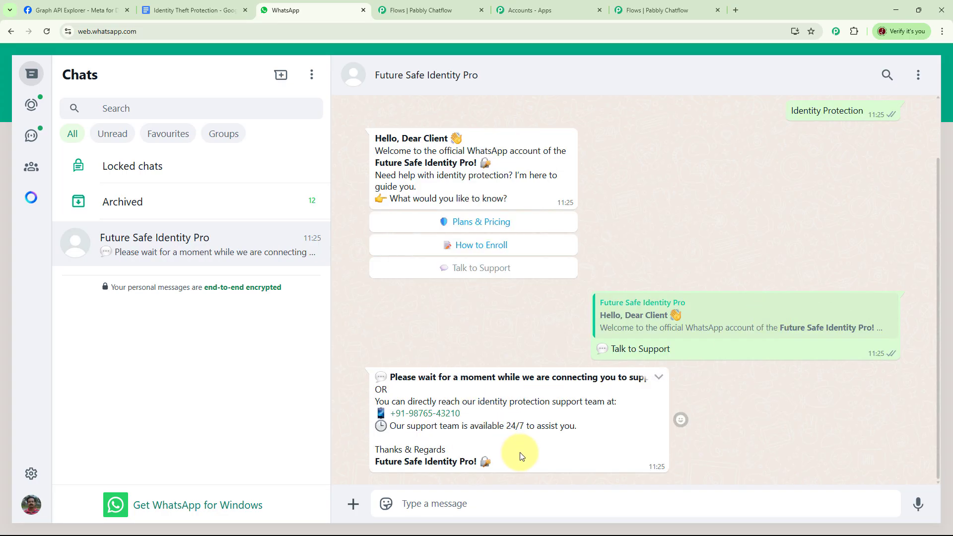
{"action": "left_click", "coordinate": [500, 251]}
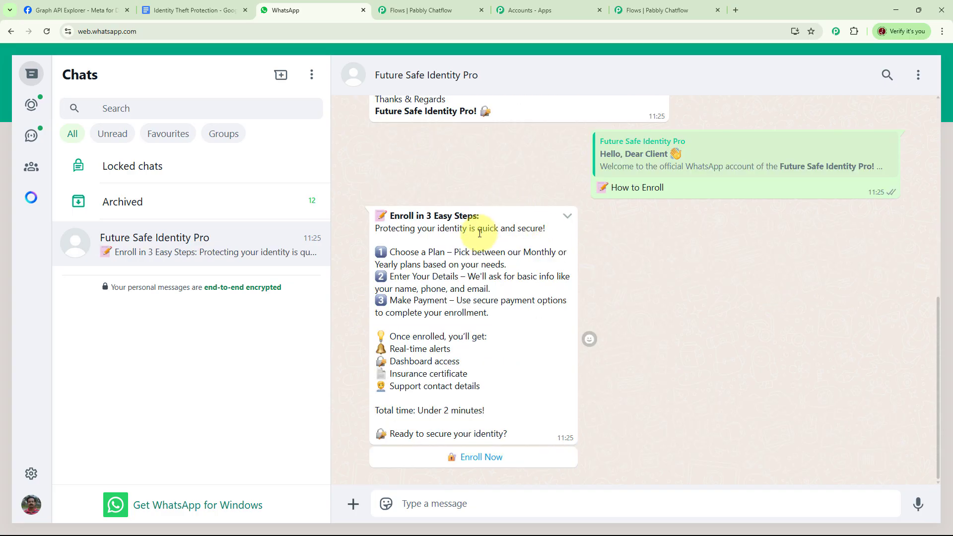
{"action": "scroll", "coordinate": [617, 297], "scroll_direction": "up", "scroll_amount": 5}
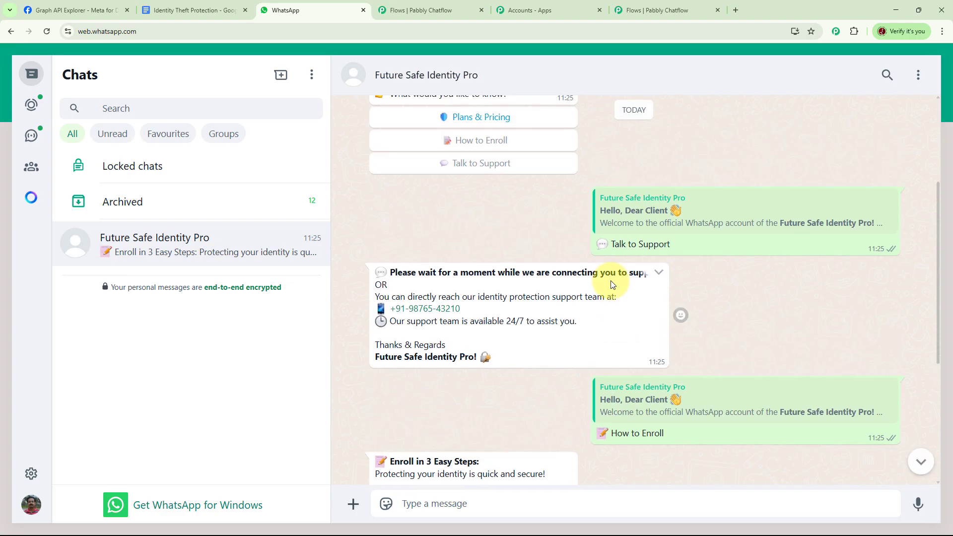
{"action": "left_click", "coordinate": [501, 122]}
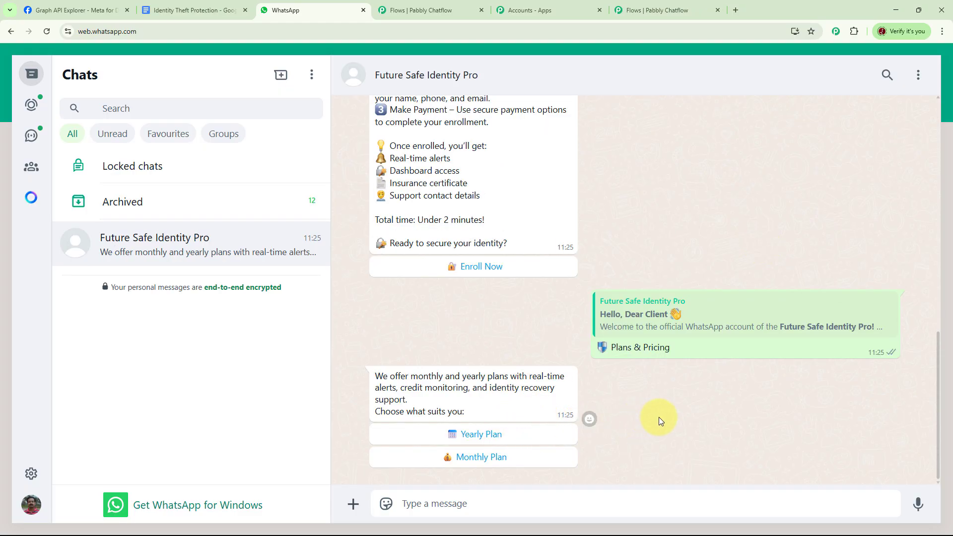
{"action": "scroll", "coordinate": [660, 417], "scroll_direction": "up", "scroll_amount": 10}
{"action": "scroll", "coordinate": [659, 417], "scroll_direction": "up", "scroll_amount": 4}
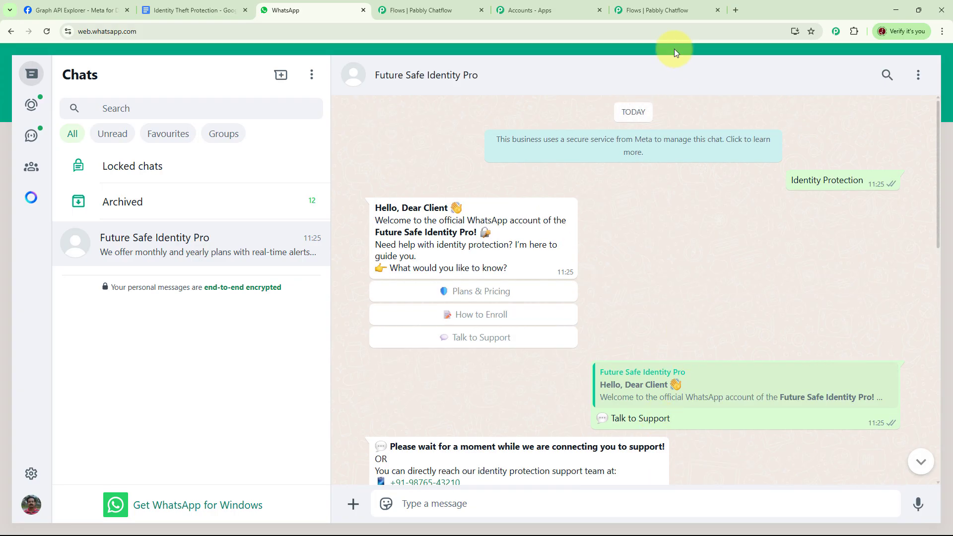
{"action": "left_click", "coordinate": [660, 10]}
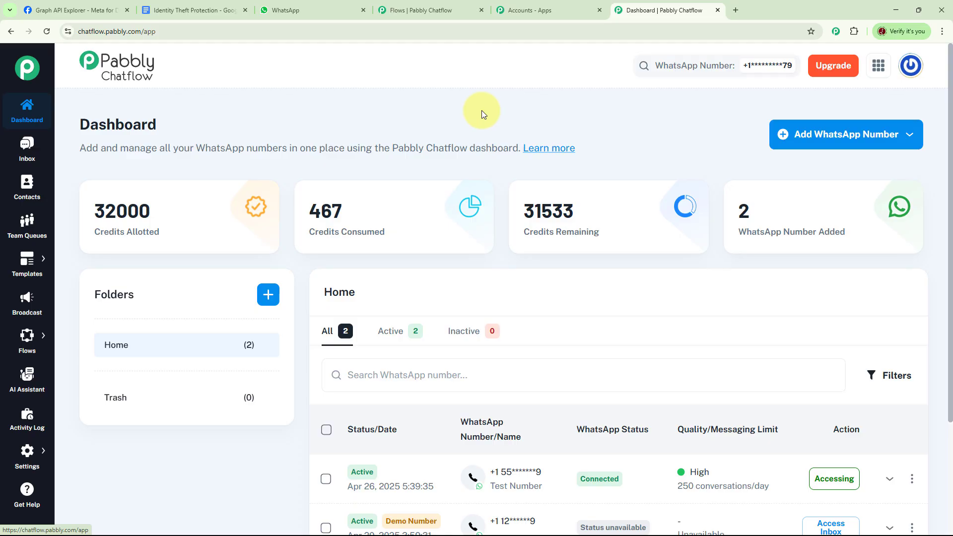